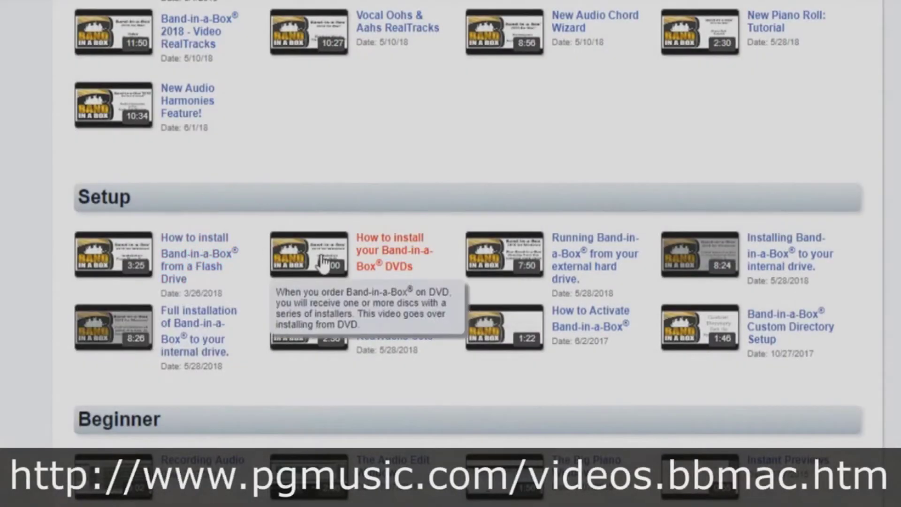
Step: Launch Band-in-a-Box 2018 from its desktop icon, bringing up the PG Music homepage
{"action": "mouse_move", "coordinate": [523, 270]}
{"action": "mouse_move", "coordinate": [705, 269]}
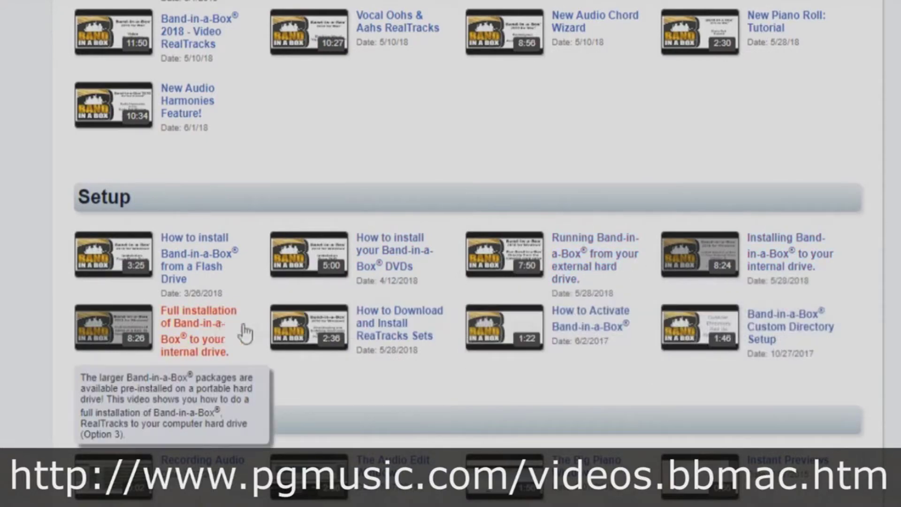
{"action": "mouse_move", "coordinate": [317, 336]}
{"action": "mouse_move", "coordinate": [711, 347]}
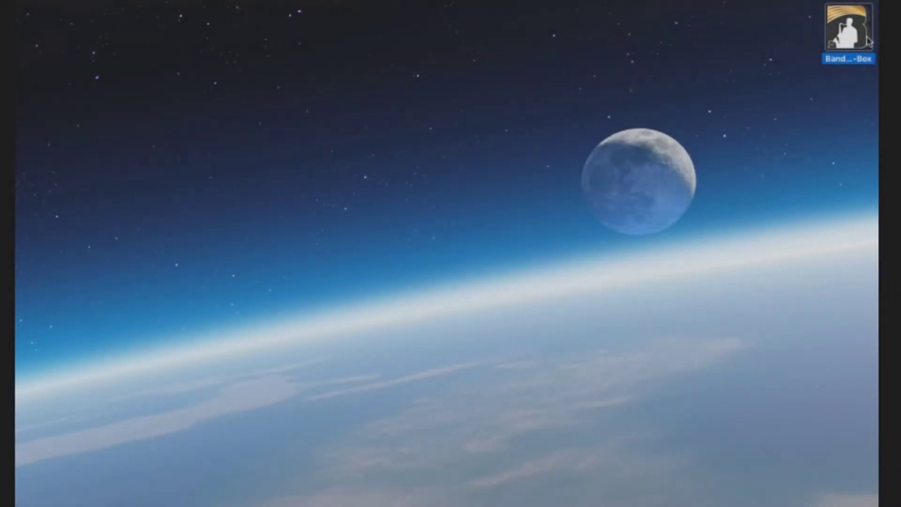
{"action": "double_click", "coordinate": [867, 41]}
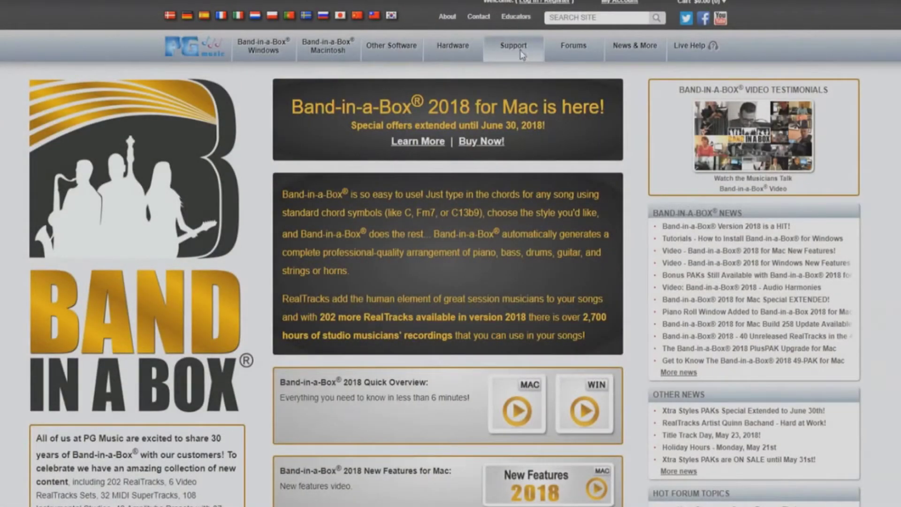
Step: Browse PG Music Support > Videos to the Band-in-a-Box (Mac) tutorials, down to Setup
{"action": "left_click", "coordinate": [521, 54]}
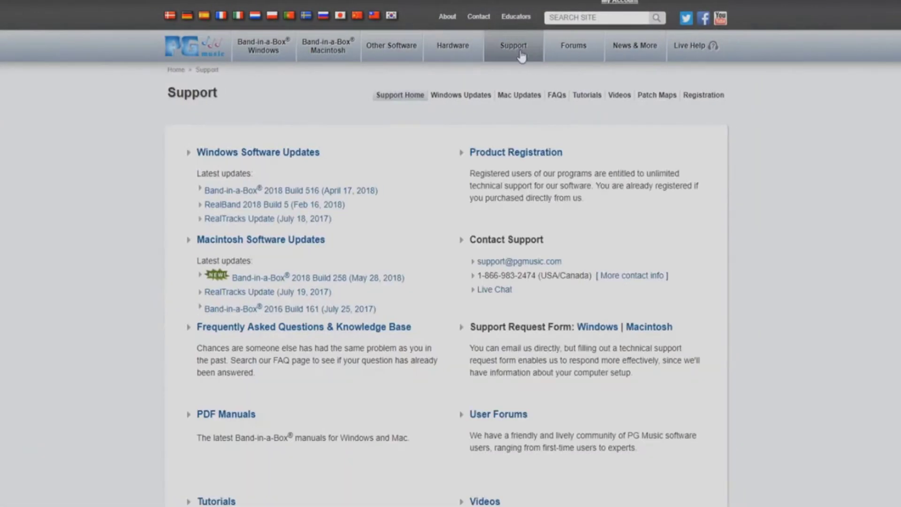
{"action": "left_click", "coordinate": [618, 98]}
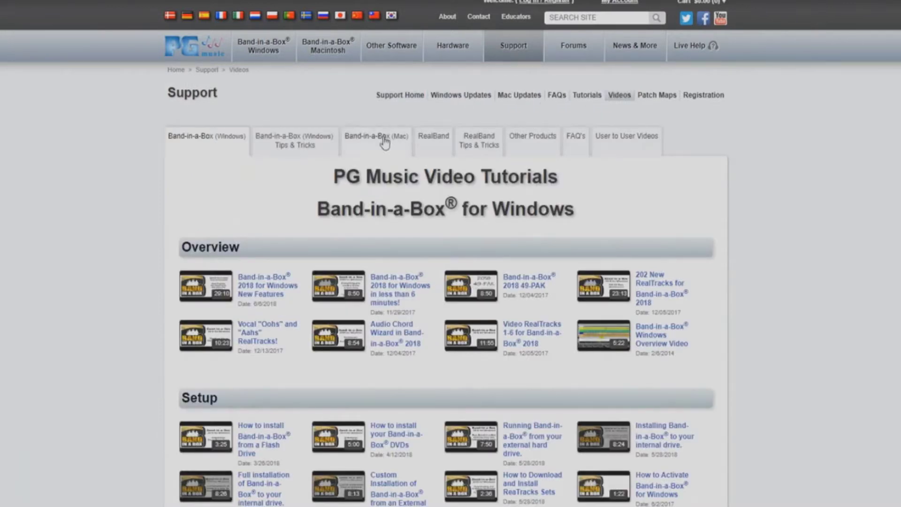
{"action": "left_click", "coordinate": [385, 137]}
{"action": "scroll", "coordinate": [799, 284], "scroll_direction": "down", "scroll_amount": 5}
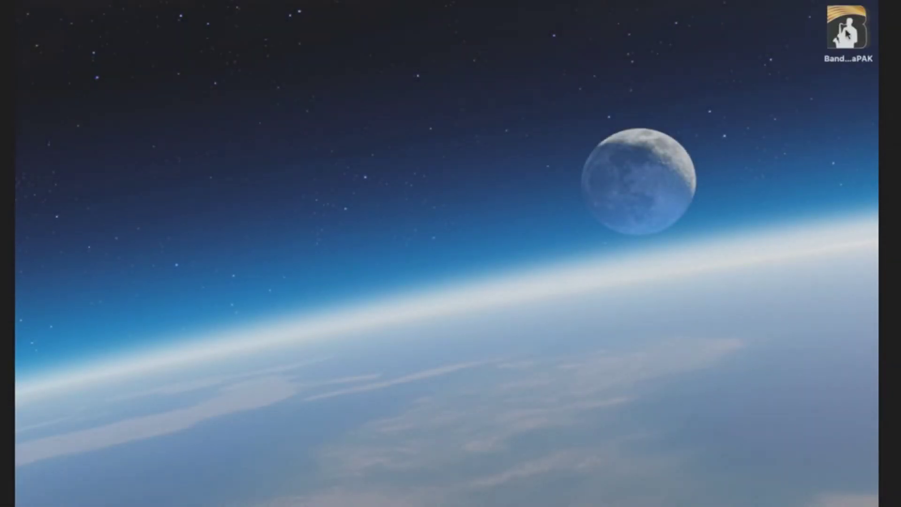
Step: Open the UltraPAK drive, view Applications > Band-in-a-Box, then return to the drive root
{"action": "double_click", "coordinate": [847, 44]}
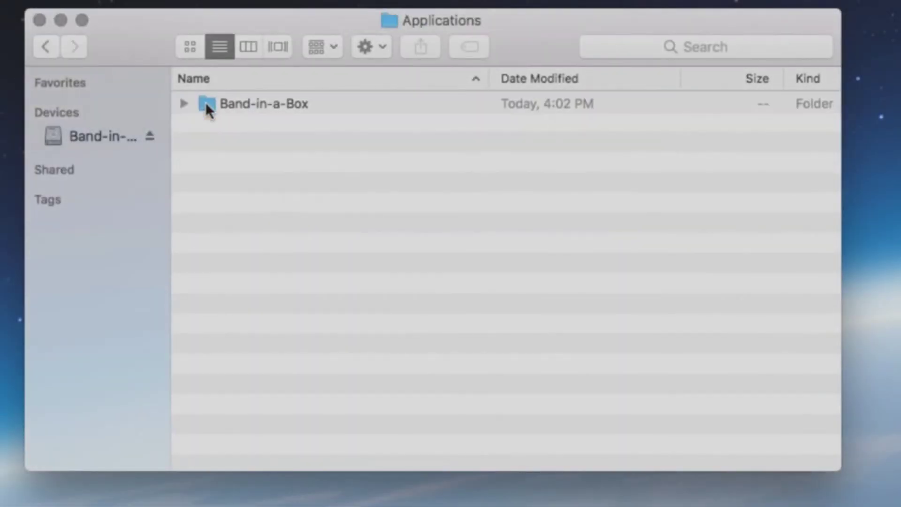
{"action": "left_click", "coordinate": [205, 103]}
{"action": "double_click", "coordinate": [207, 105]}
{"action": "scroll", "coordinate": [207, 107], "scroll_direction": "down", "scroll_amount": 5}
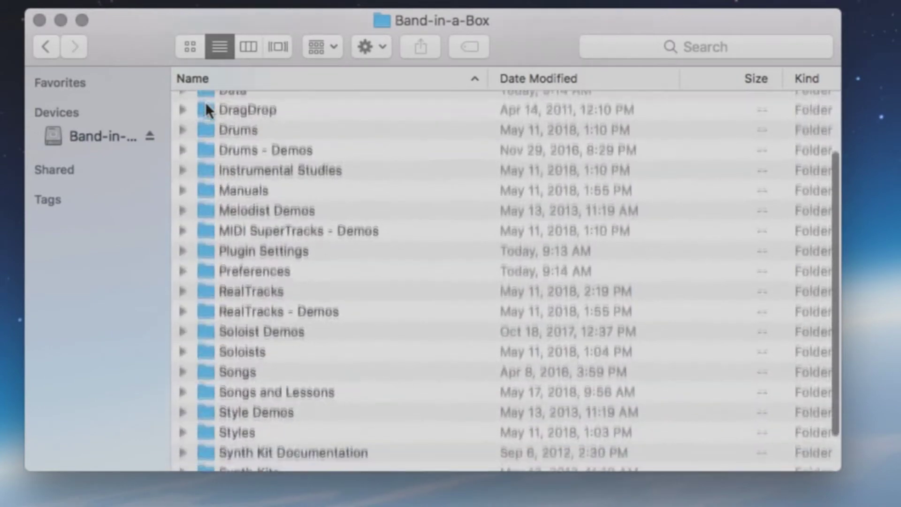
{"action": "scroll", "coordinate": [207, 107], "scroll_direction": "up", "scroll_amount": 3}
{"action": "scroll", "coordinate": [205, 103], "scroll_direction": "up", "scroll_amount": 3}
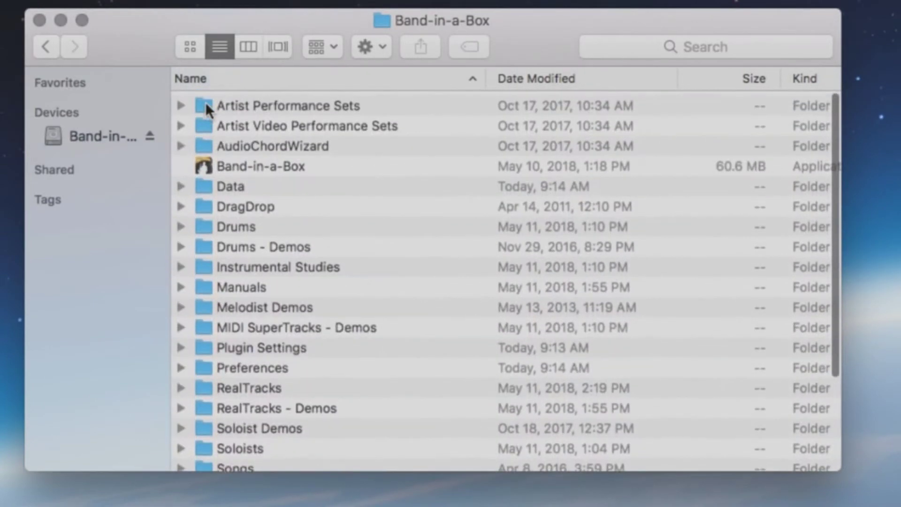
{"action": "left_click", "coordinate": [43, 47]}
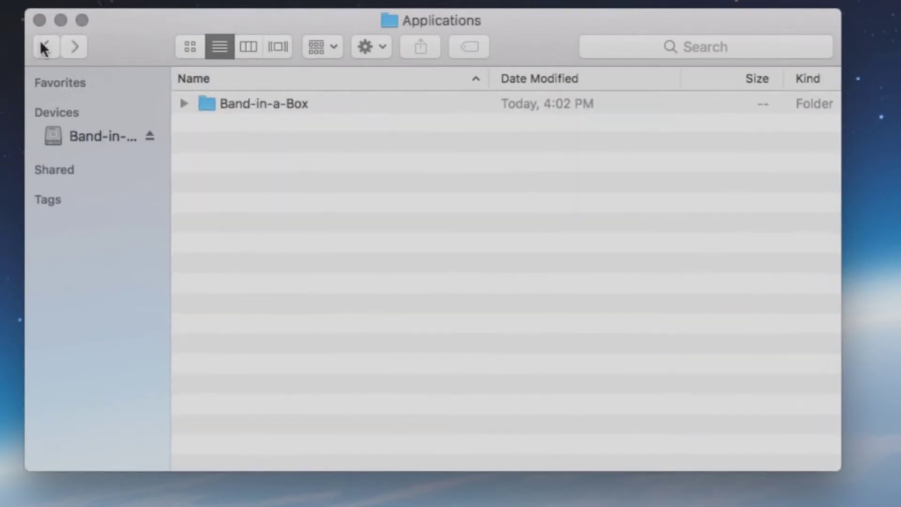
{"action": "left_click", "coordinate": [43, 46]}
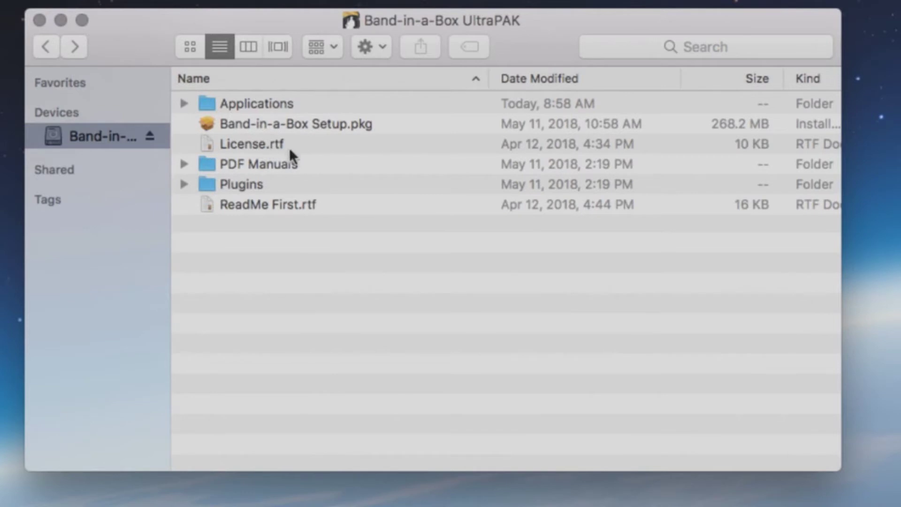
{"action": "double_click", "coordinate": [251, 162]}
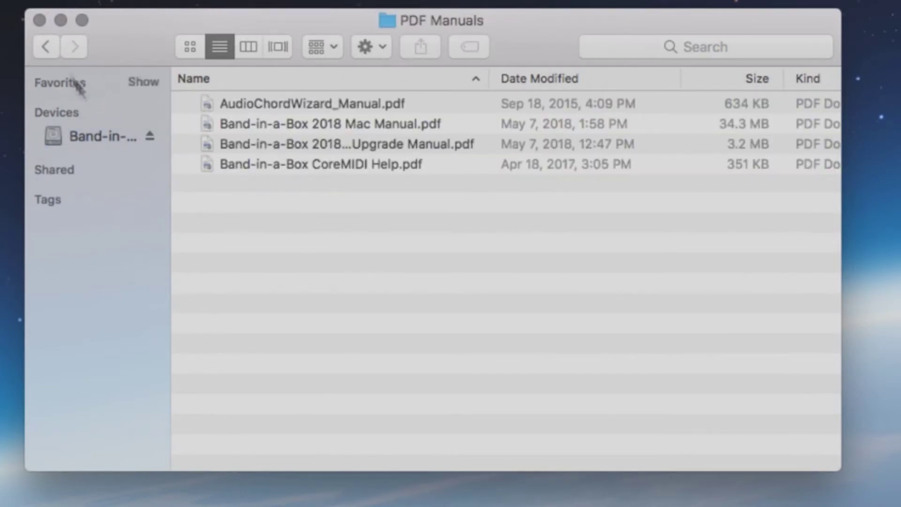
{"action": "left_click", "coordinate": [51, 47]}
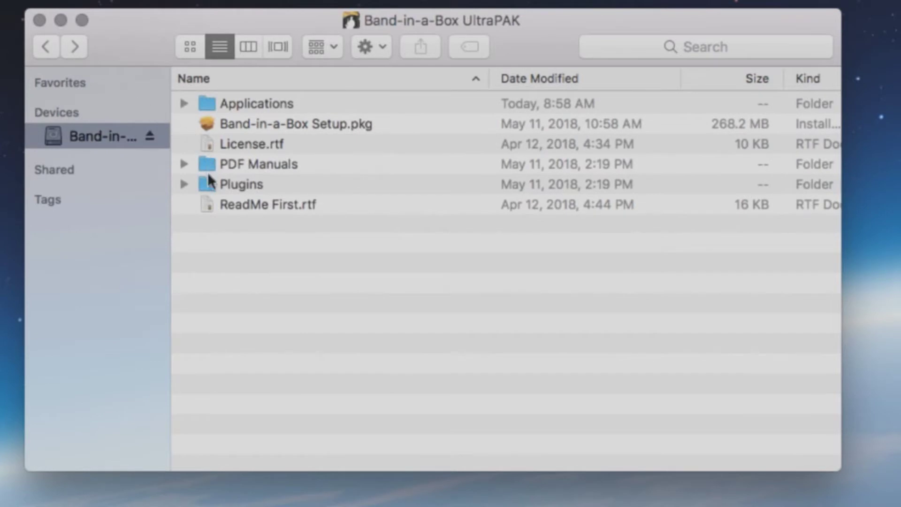
{"action": "double_click", "coordinate": [207, 184]}
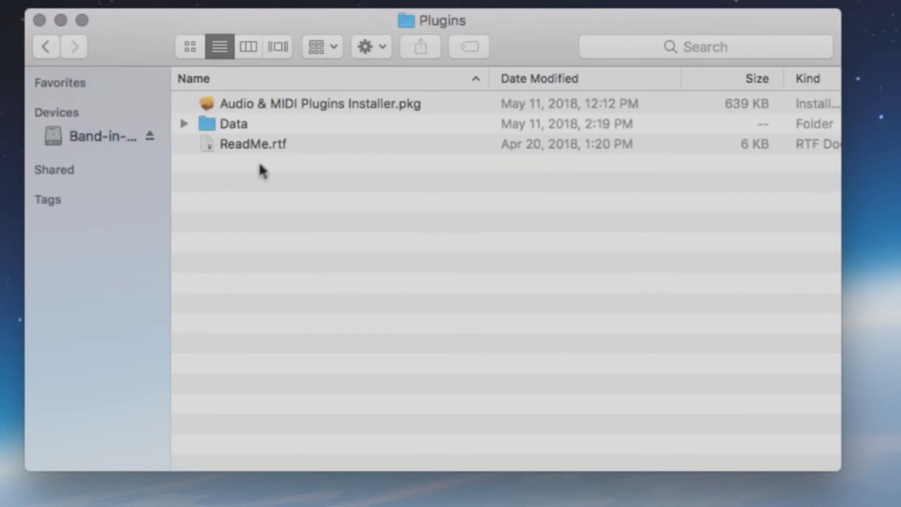
{"action": "double_click", "coordinate": [245, 124]}
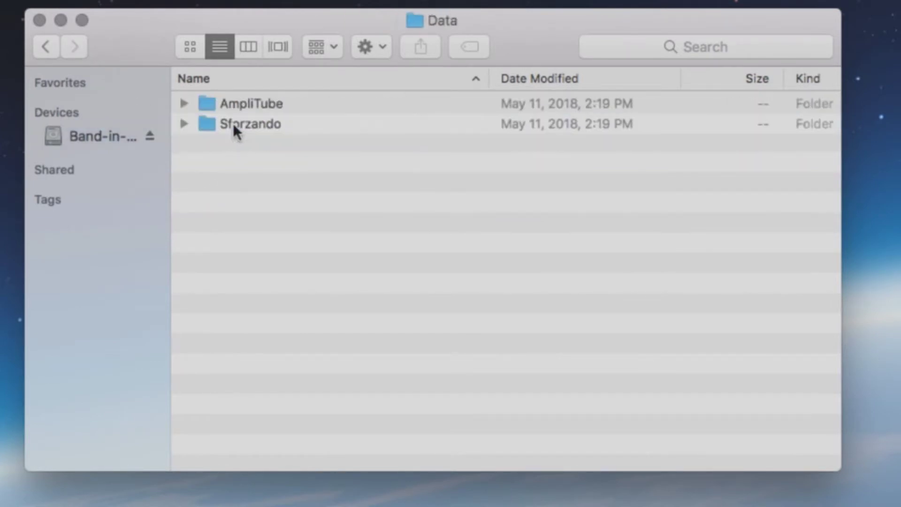
{"action": "left_click", "coordinate": [188, 123]}
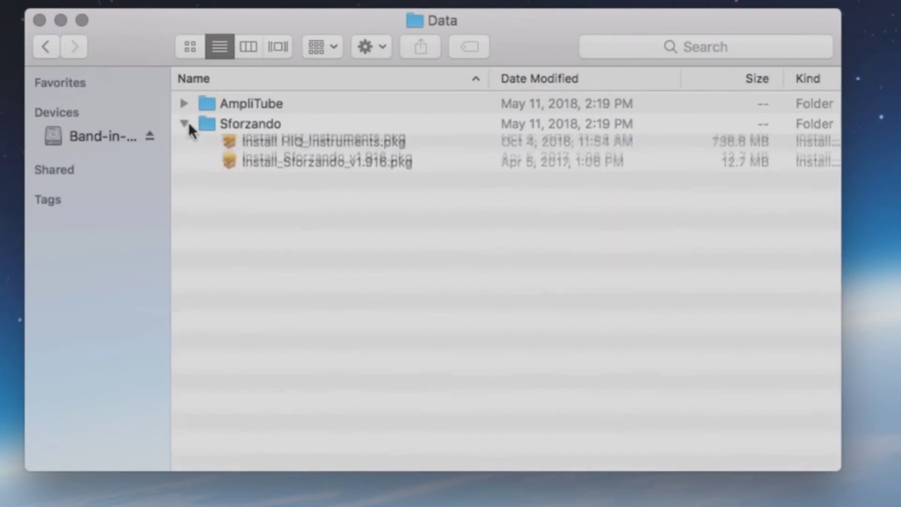
{"action": "left_click", "coordinate": [188, 123]}
{"action": "left_click", "coordinate": [184, 103]}
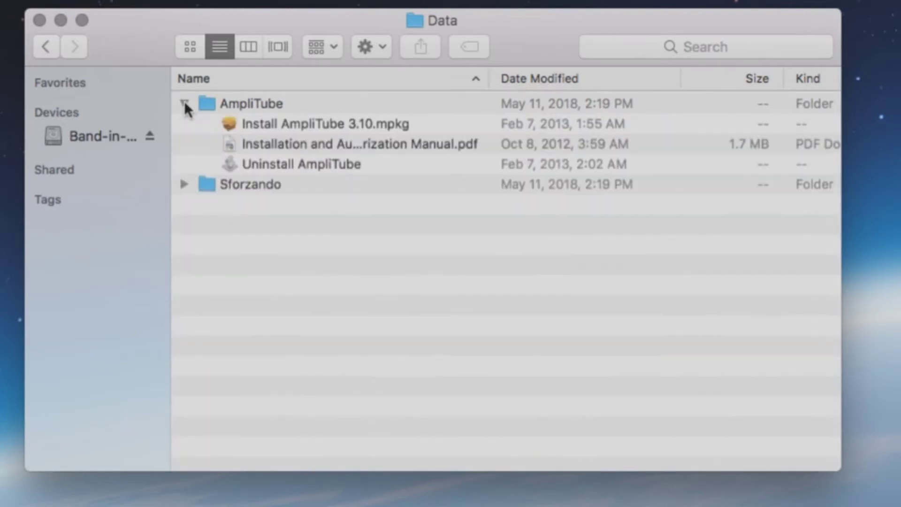
{"action": "left_click", "coordinate": [184, 103]}
{"action": "left_click", "coordinate": [46, 46]}
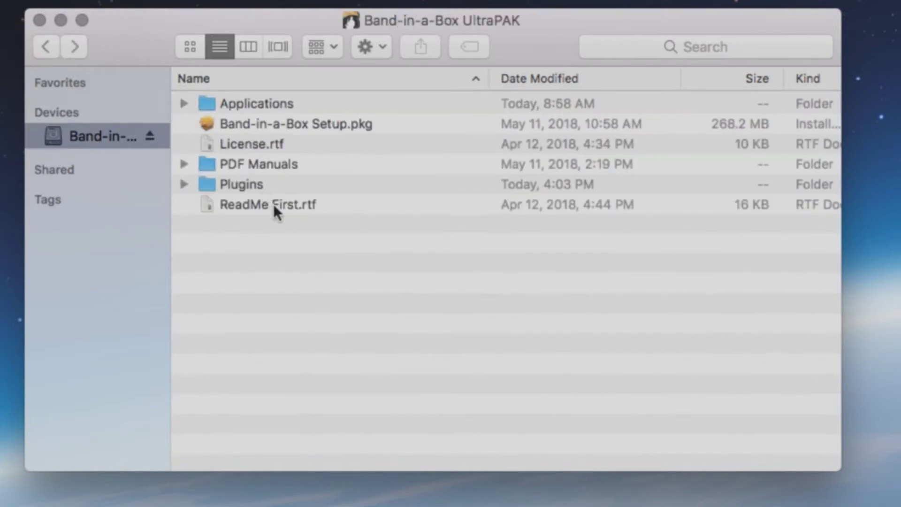
Step: Launch Band-in-a-Box Setup.pkg and read through the installer's Read Me
{"action": "double_click", "coordinate": [308, 124]}
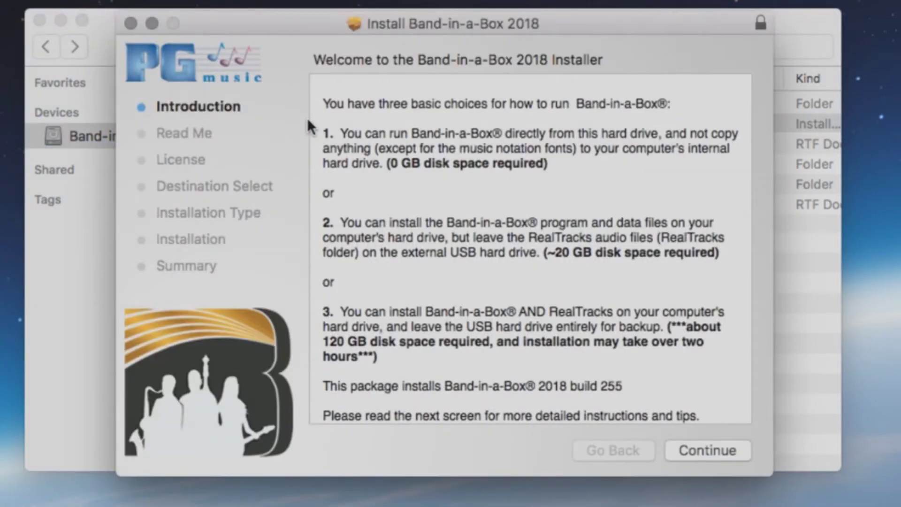
{"action": "left_click", "coordinate": [703, 454]}
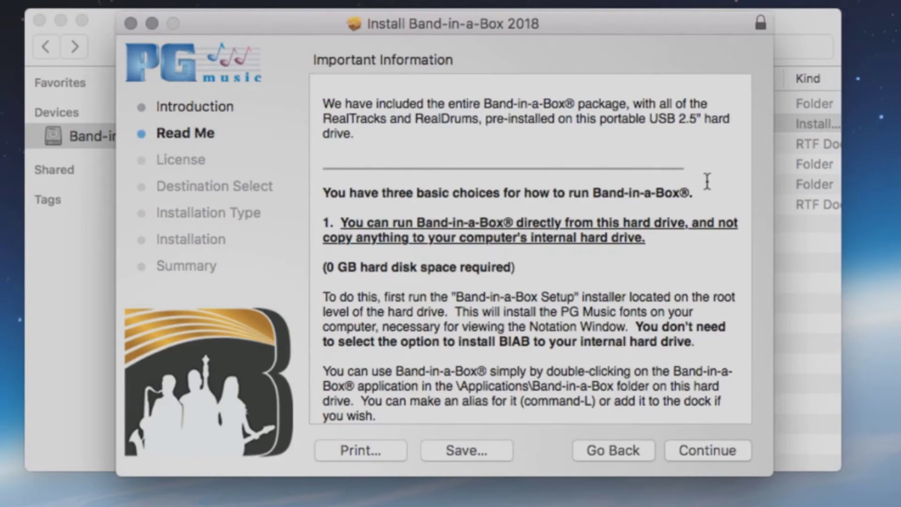
{"action": "scroll", "coordinate": [707, 184], "scroll_direction": "down", "scroll_amount": 10}
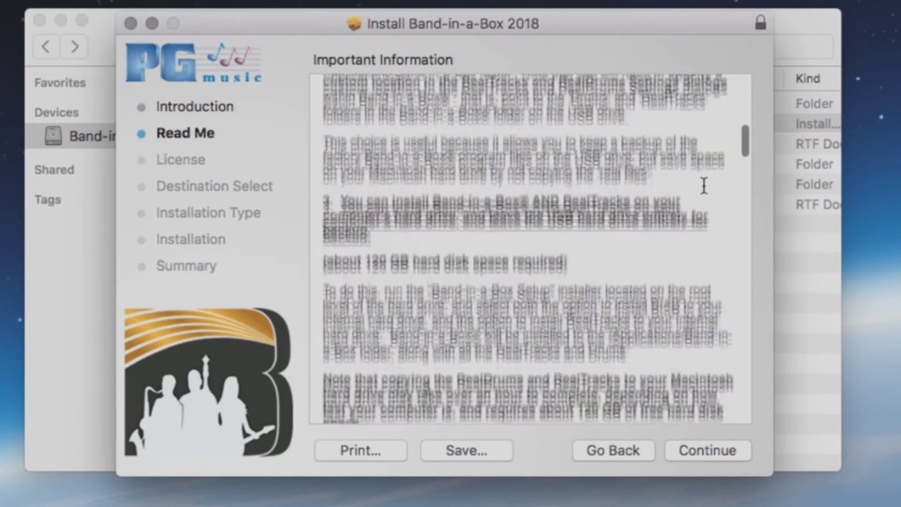
{"action": "scroll", "coordinate": [704, 185], "scroll_direction": "down", "scroll_amount": 10}
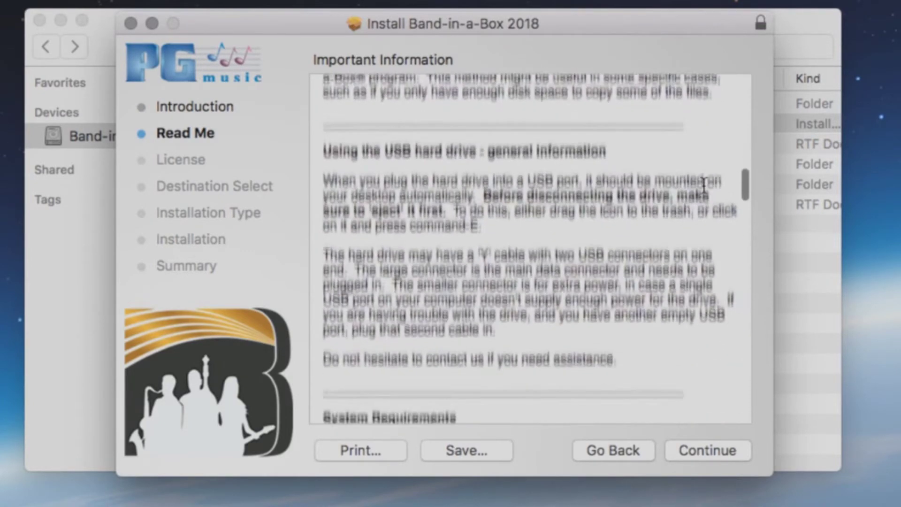
{"action": "scroll", "coordinate": [705, 183], "scroll_direction": "down", "scroll_amount": 15}
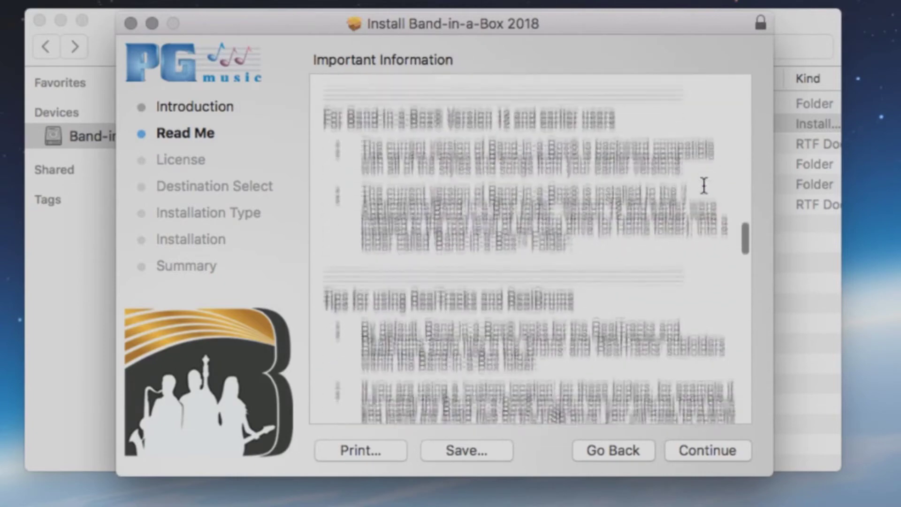
{"action": "scroll", "coordinate": [704, 186], "scroll_direction": "down", "scroll_amount": 15}
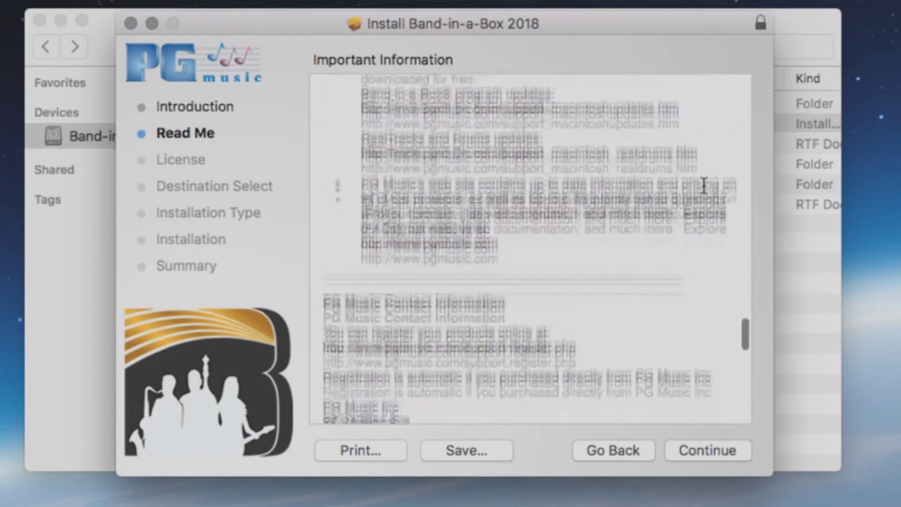
{"action": "scroll", "coordinate": [704, 185], "scroll_direction": "down", "scroll_amount": 10}
Step: Read through the Software License Agreement and agree to its terms
{"action": "left_click", "coordinate": [704, 453]}
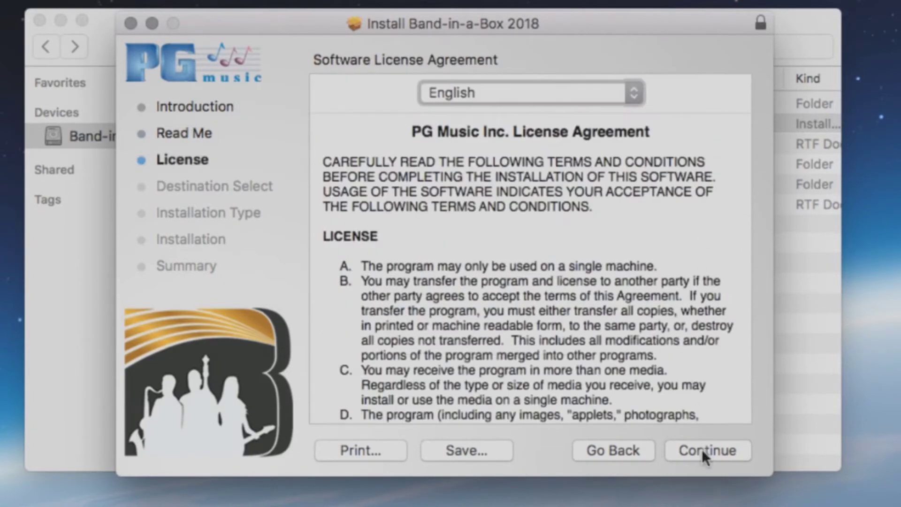
{"action": "scroll", "coordinate": [687, 209], "scroll_direction": "down", "scroll_amount": 10}
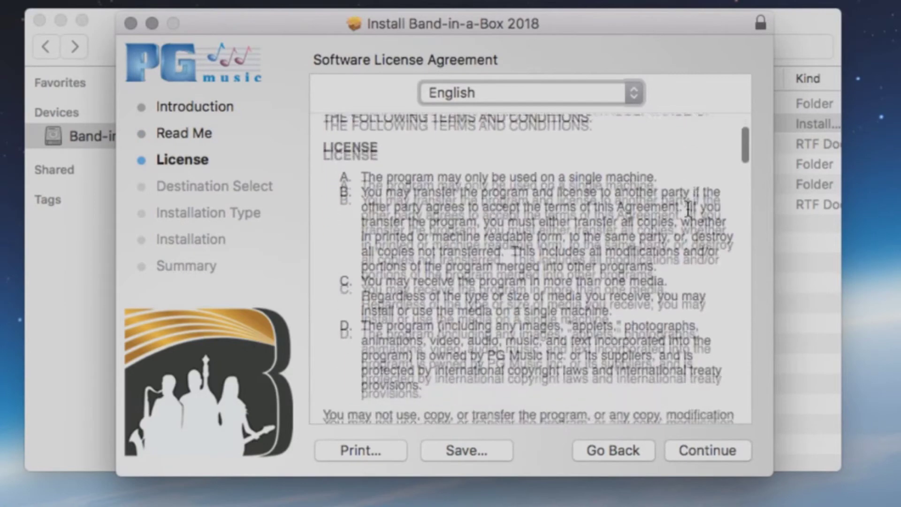
{"action": "scroll", "coordinate": [687, 209], "scroll_direction": "down", "scroll_amount": 10}
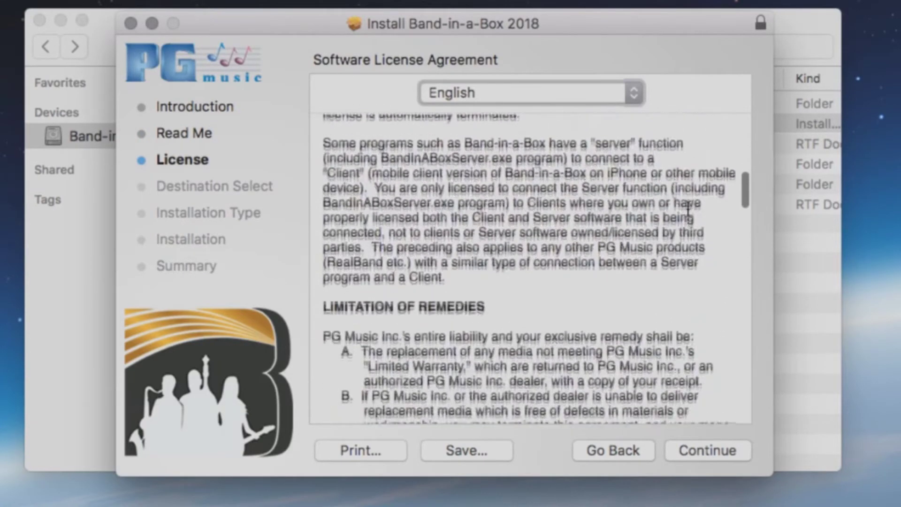
{"action": "left_click", "coordinate": [716, 453]}
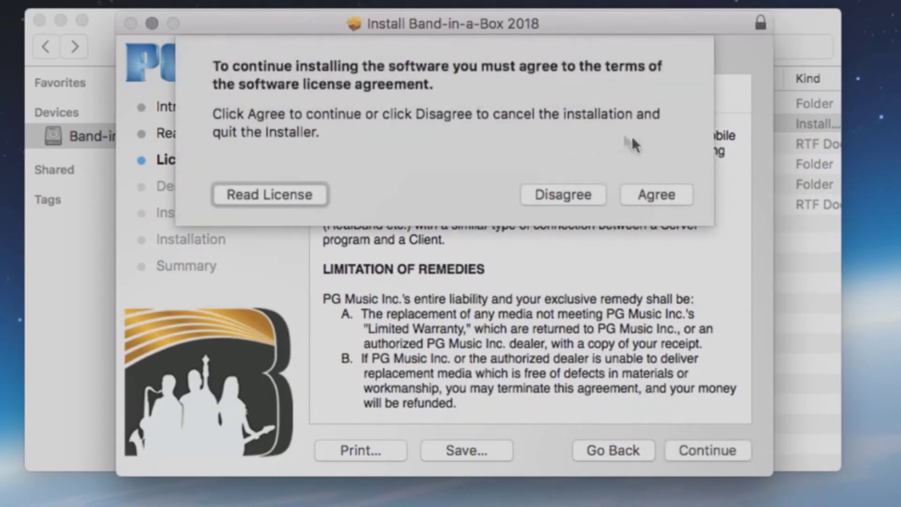
{"action": "left_click", "coordinate": [655, 194]}
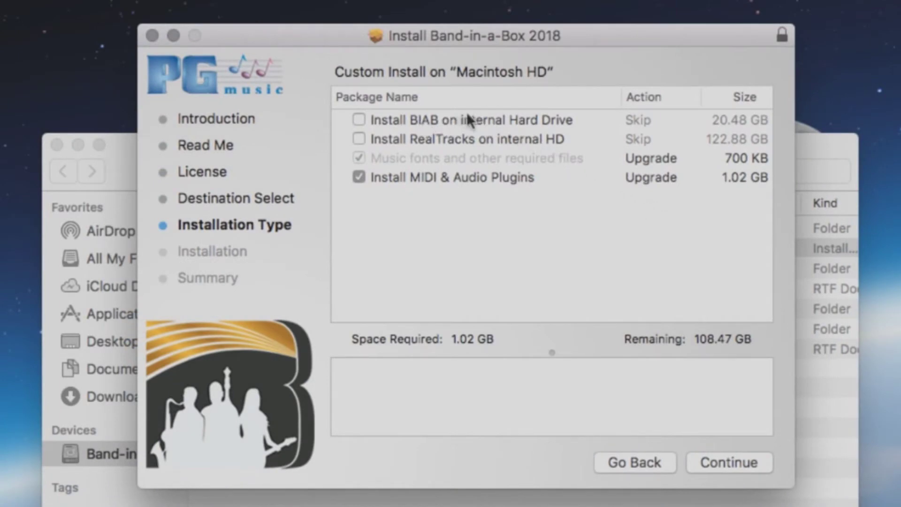
Step: Install Band-in-a-Box 2018 on the internal hard drive only, then close the finished installer
{"action": "left_click", "coordinate": [359, 117]}
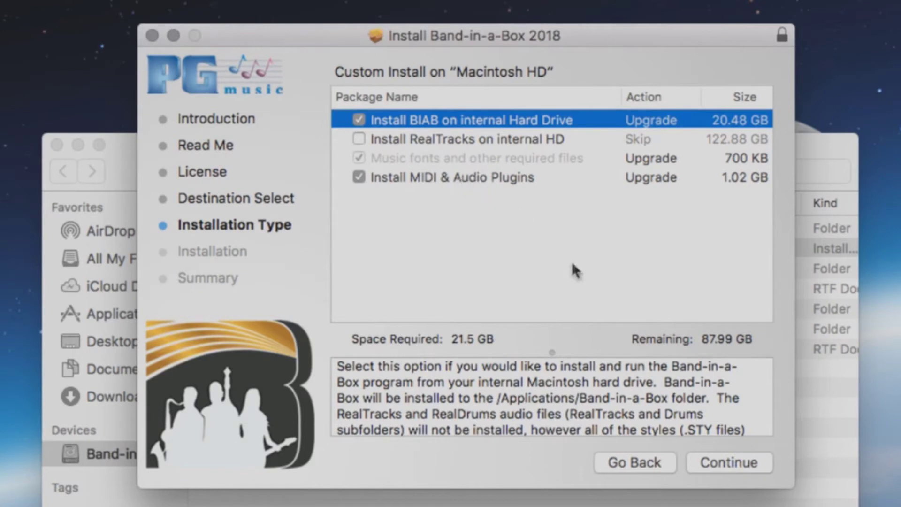
{"action": "left_click", "coordinate": [717, 462]}
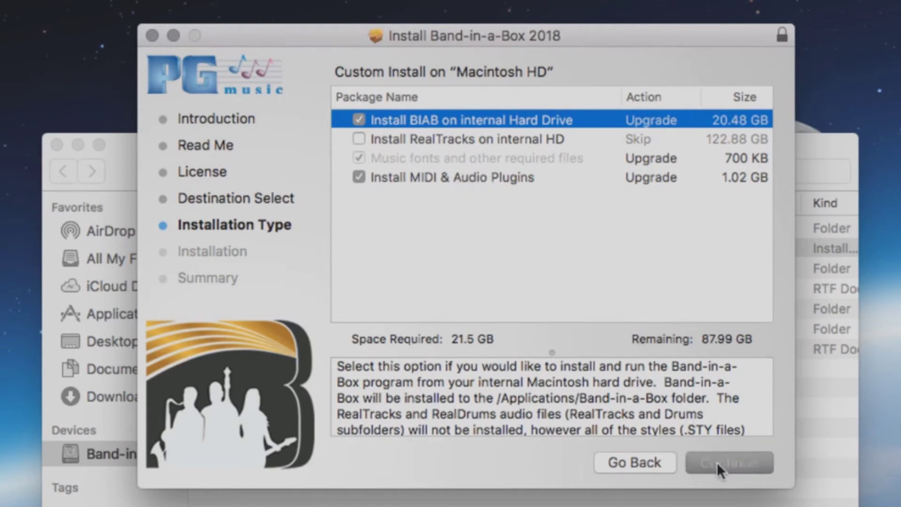
{"action": "left_click", "coordinate": [717, 462]}
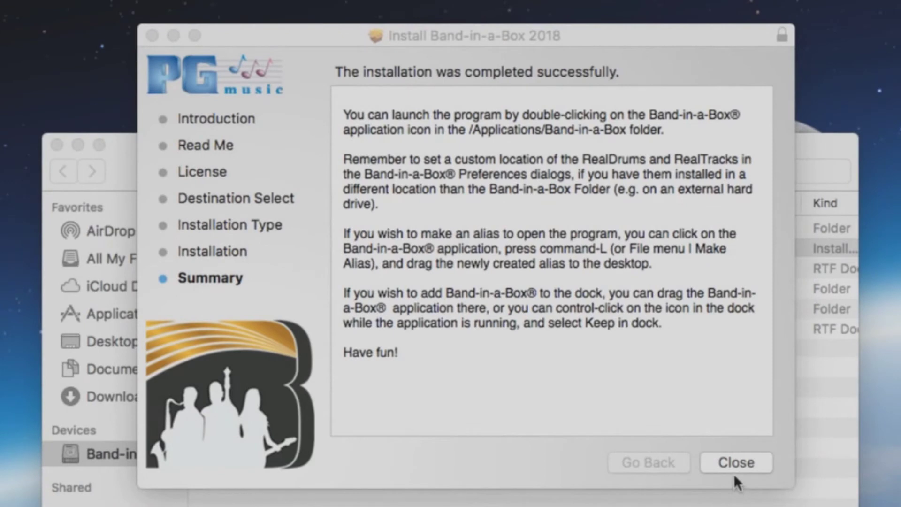
{"action": "left_click", "coordinate": [732, 464]}
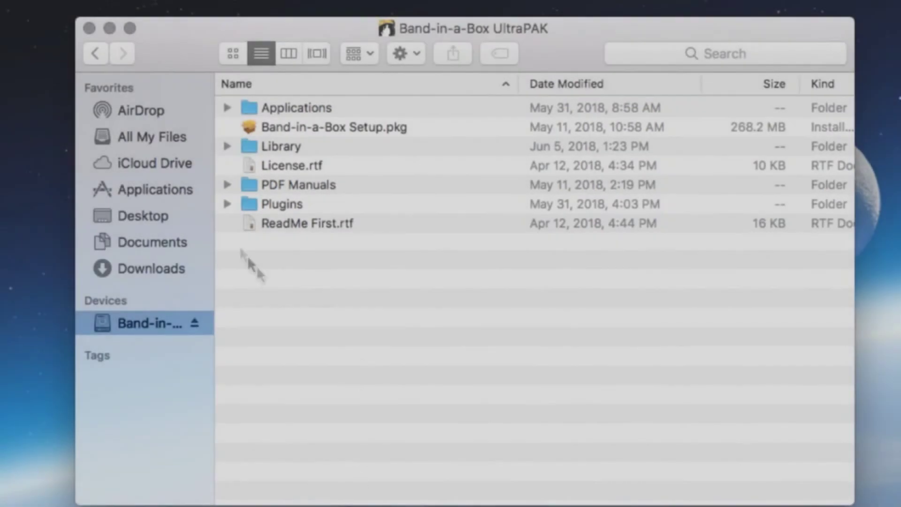
Step: Launch the Band-in-a-Box app from the Applications > Band-in-a-Box folder
{"action": "left_click", "coordinate": [175, 190]}
{"action": "double_click", "coordinate": [267, 240]}
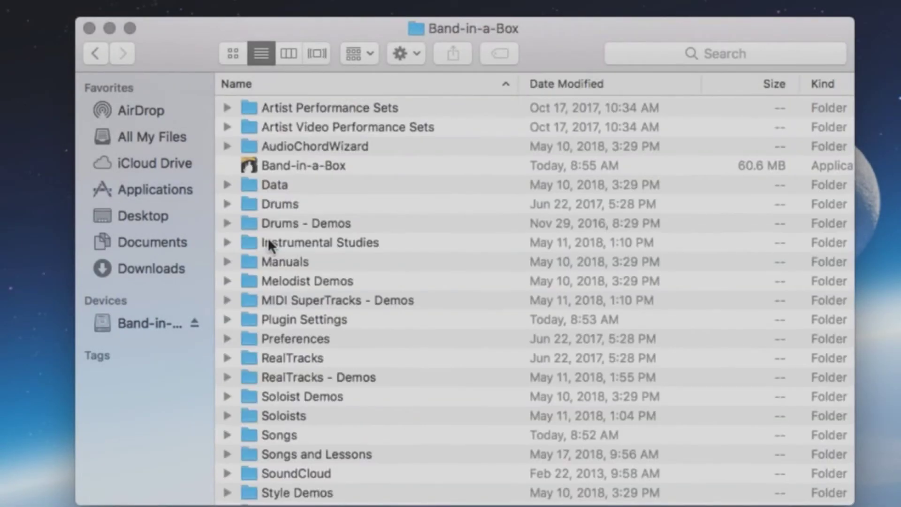
{"action": "double_click", "coordinate": [280, 165]}
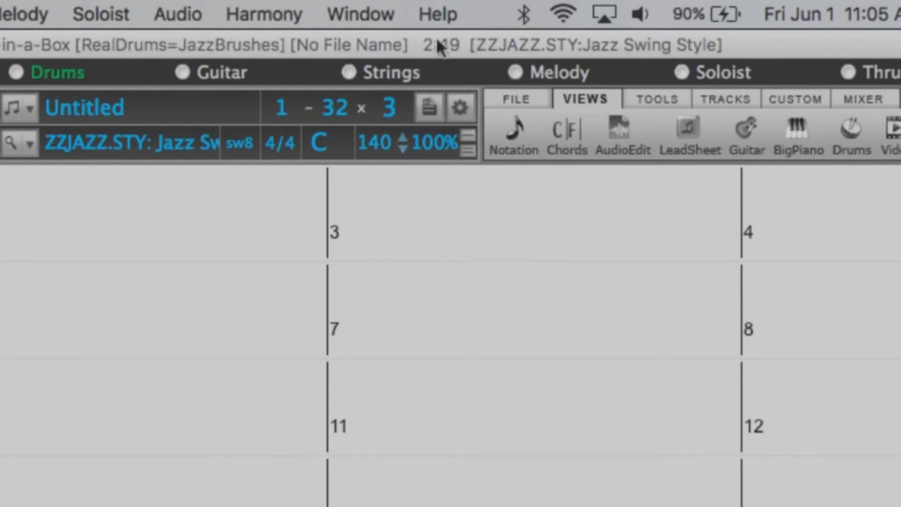
Step: Submit the program's serial number for online activation via Help > Enter Serial Number
{"action": "left_click", "coordinate": [436, 14]}
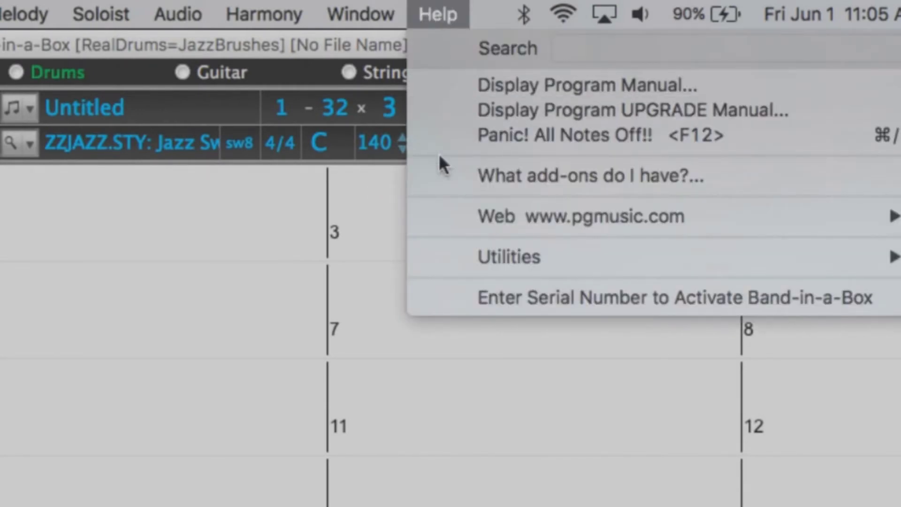
{"action": "left_click", "coordinate": [506, 295]}
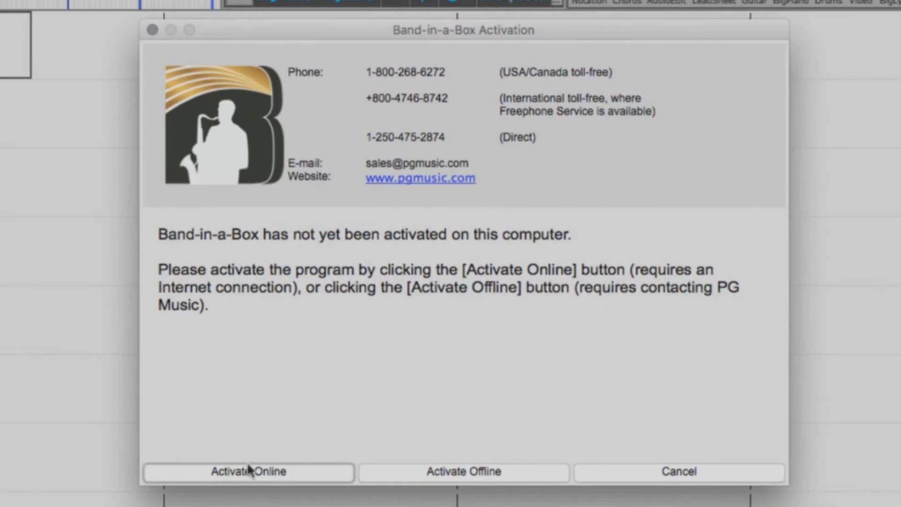
{"action": "left_click", "coordinate": [249, 471]}
{"action": "left_click", "coordinate": [474, 437]}
{"action": "type", "text": "1234-"}
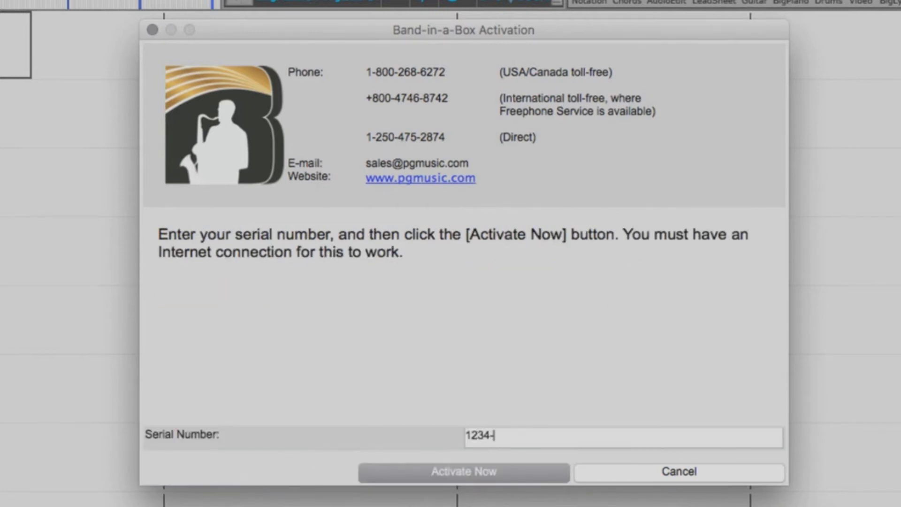
{"action": "type", "text": "5678-910"}
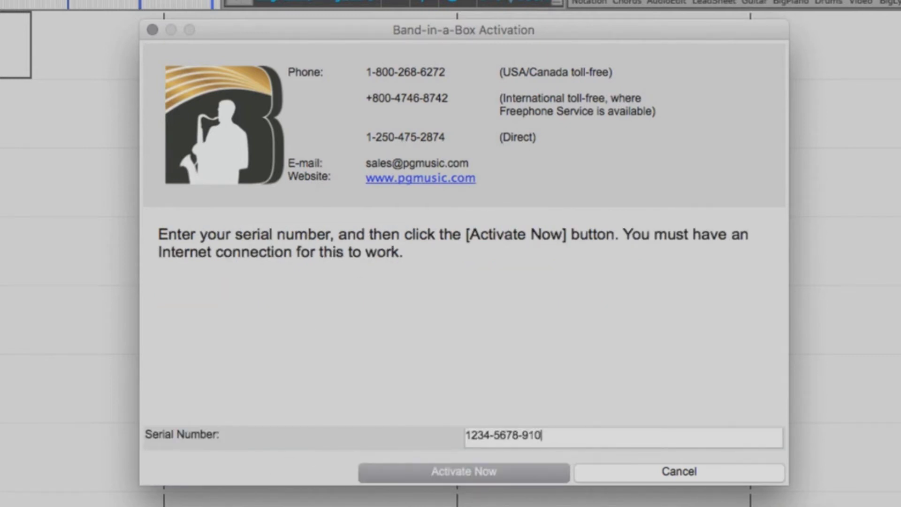
{"action": "type", "text": "1-1121-1234-4321"}
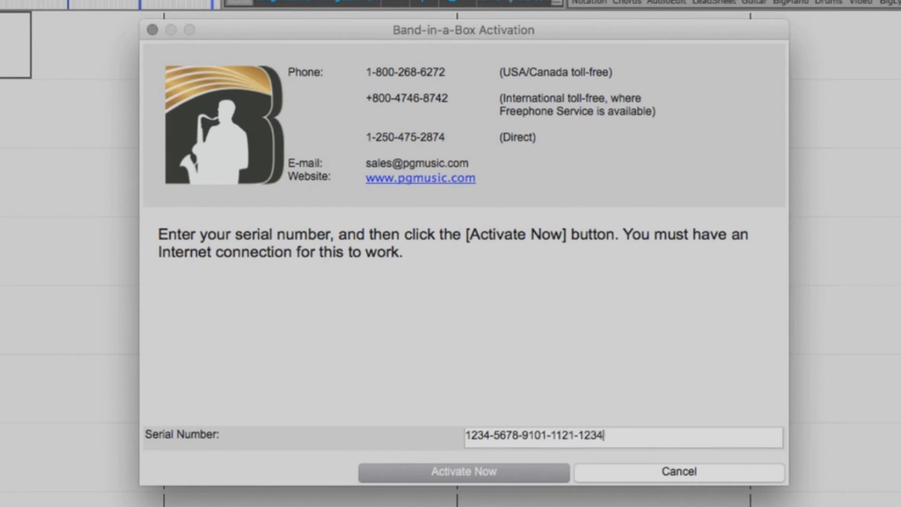
{"action": "left_click", "coordinate": [439, 472]}
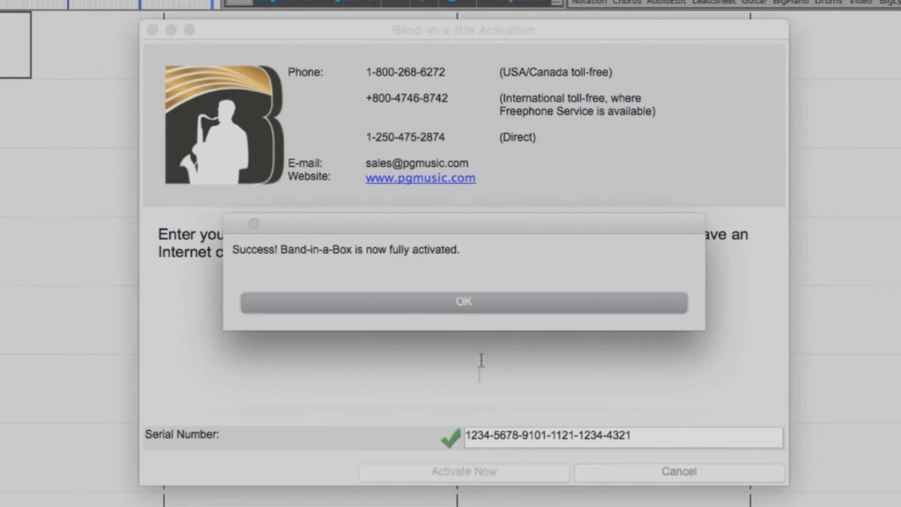
{"action": "left_click", "coordinate": [470, 302]}
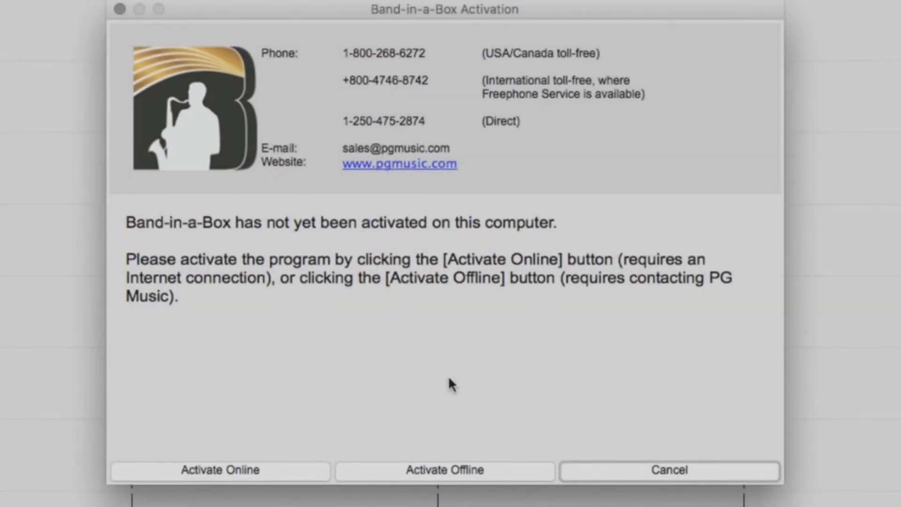
Step: Activate offline: copy the request number, enter the serial number and the activation code
{"action": "left_click", "coordinate": [431, 470]}
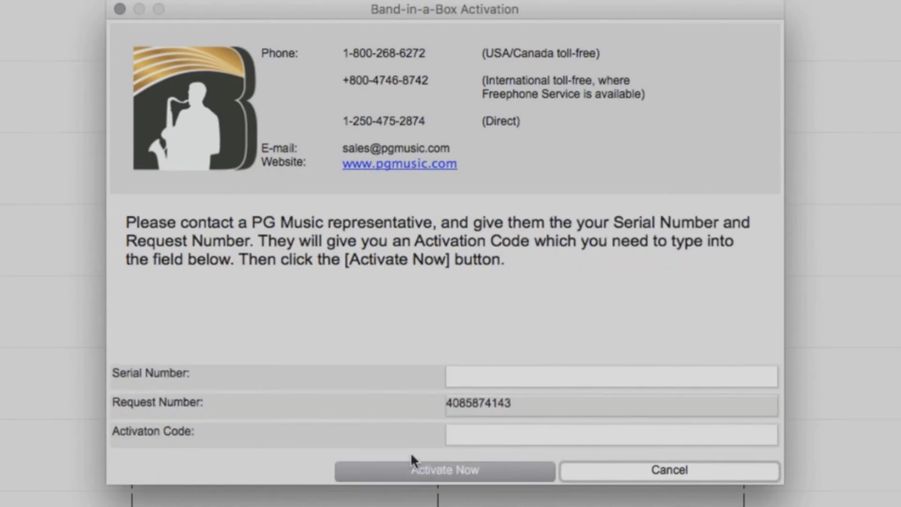
{"action": "left_click_drag", "start_coordinate": [520, 403], "coordinate": [433, 399]}
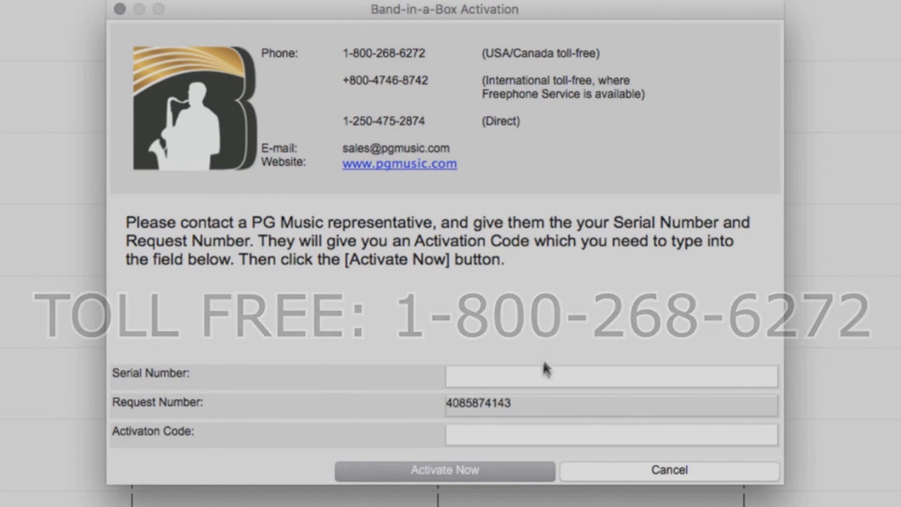
{"action": "left_click", "coordinate": [538, 375]}
{"action": "type", "text": "1234-56"}
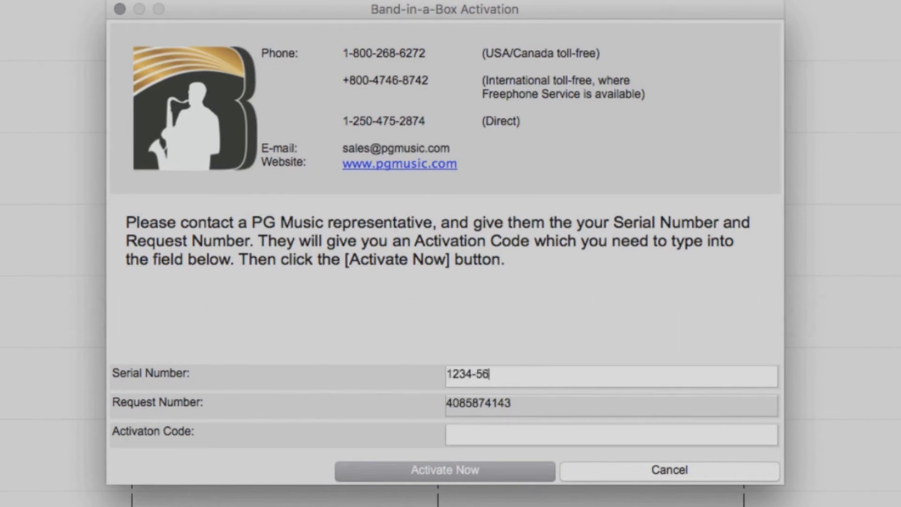
{"action": "type", "text": "78-9101-1121"}
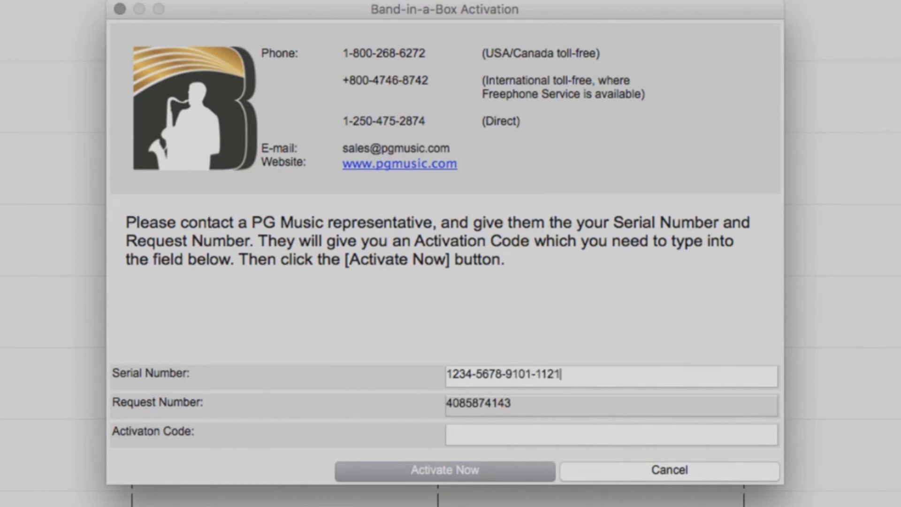
{"action": "type", "text": "-1234-4321"}
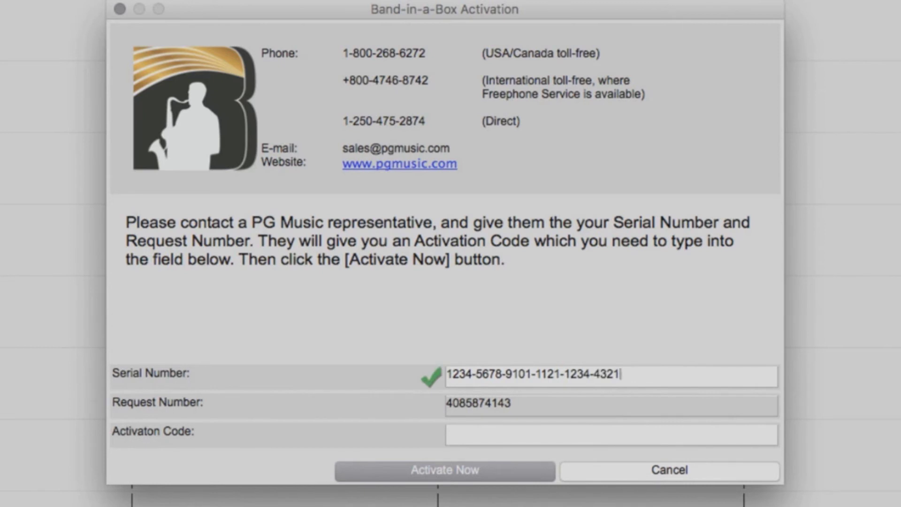
{"action": "left_click", "coordinate": [601, 438]}
{"action": "type", "text": "56"}
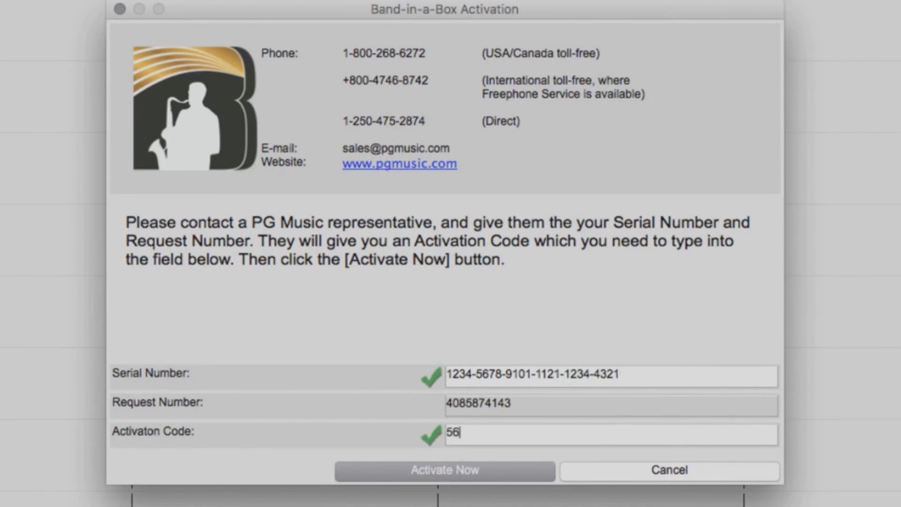
{"action": "type", "text": "48907654"}
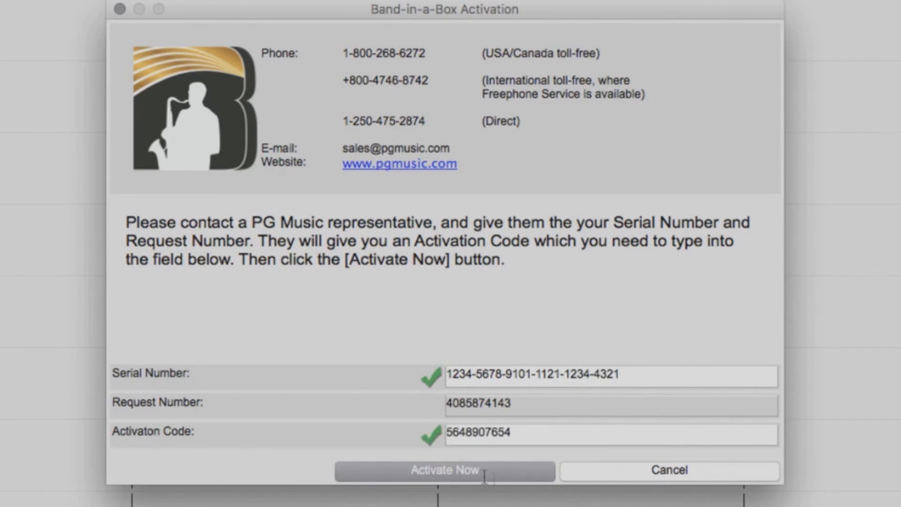
{"action": "left_click", "coordinate": [470, 471]}
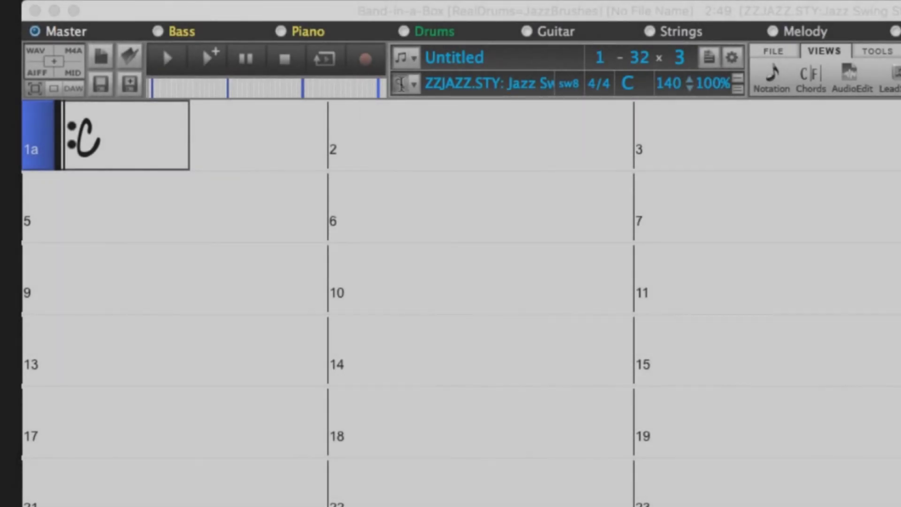
{"action": "left_click", "coordinate": [400, 84]}
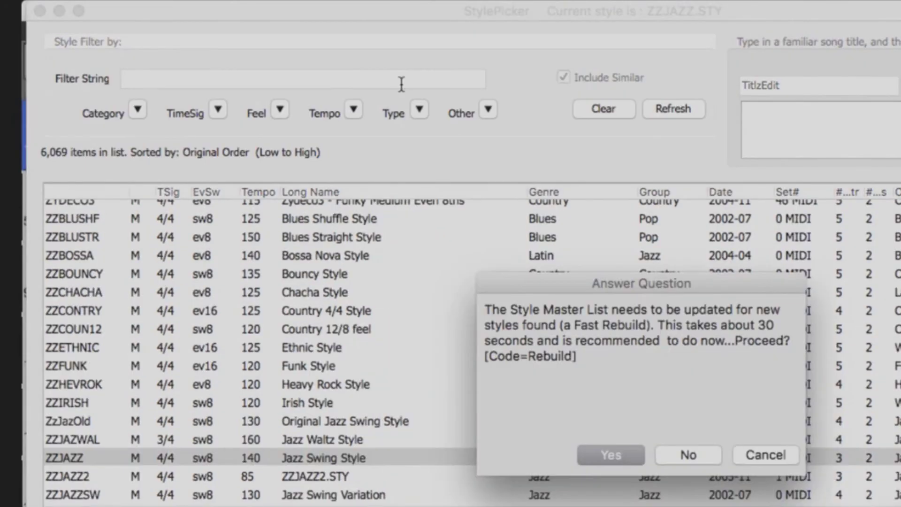
{"action": "left_click", "coordinate": [617, 455]}
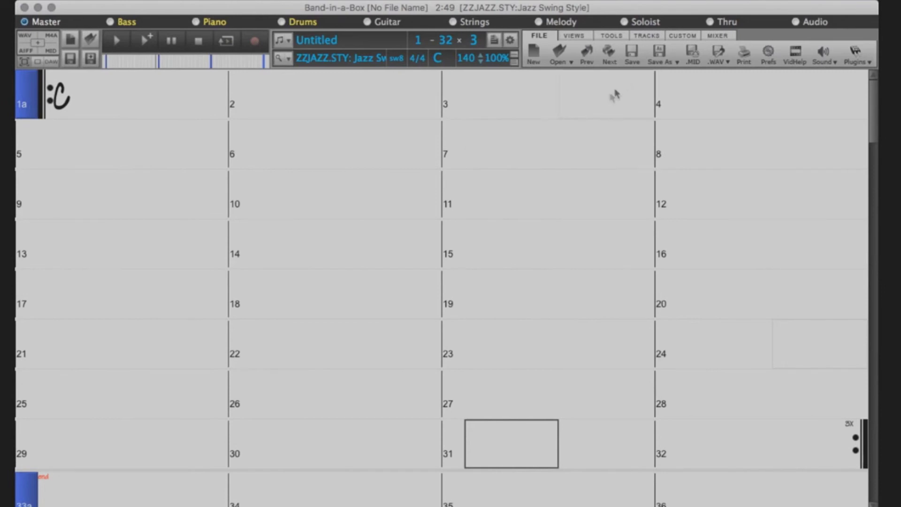
{"action": "left_click", "coordinate": [651, 35]}
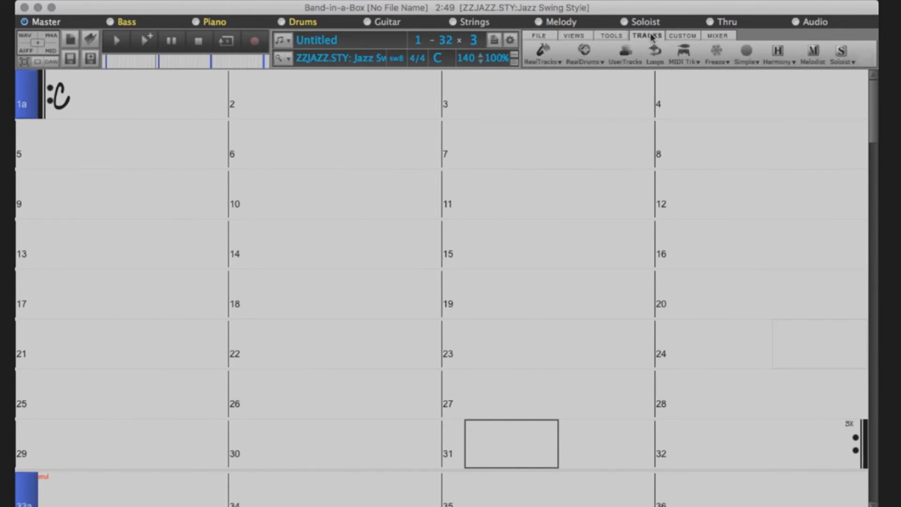
Step: Set the custom RealTracks folder to UltraPAK/Applications/Band-in-a-Box/RealTracks, update, and confirm with OK
{"action": "left_click", "coordinate": [548, 61]}
{"action": "left_click", "coordinate": [549, 94]}
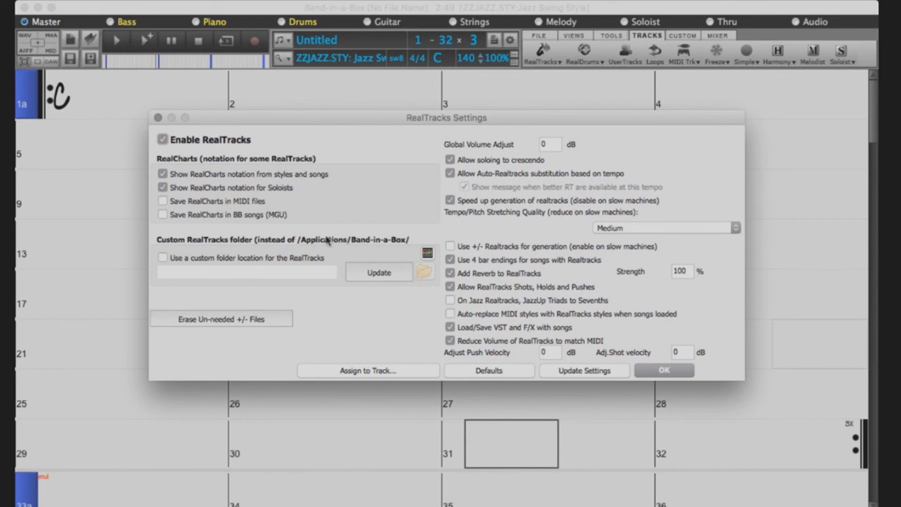
{"action": "left_click", "coordinate": [163, 258]}
{"action": "left_click", "coordinate": [424, 273]}
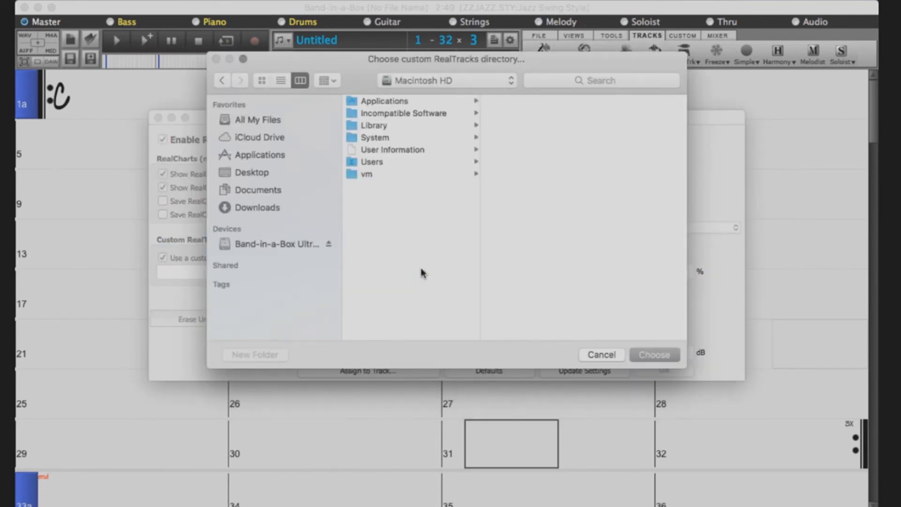
{"action": "left_click", "coordinate": [288, 244]}
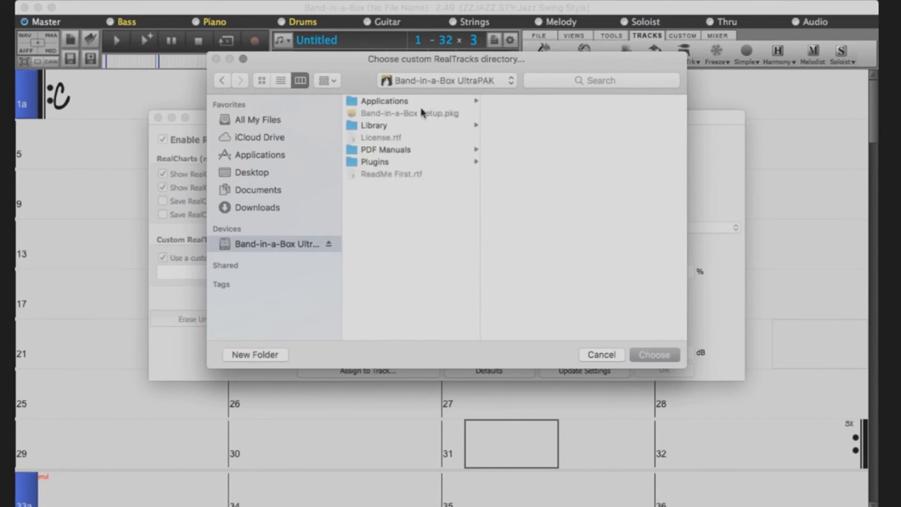
{"action": "left_click", "coordinate": [418, 103]}
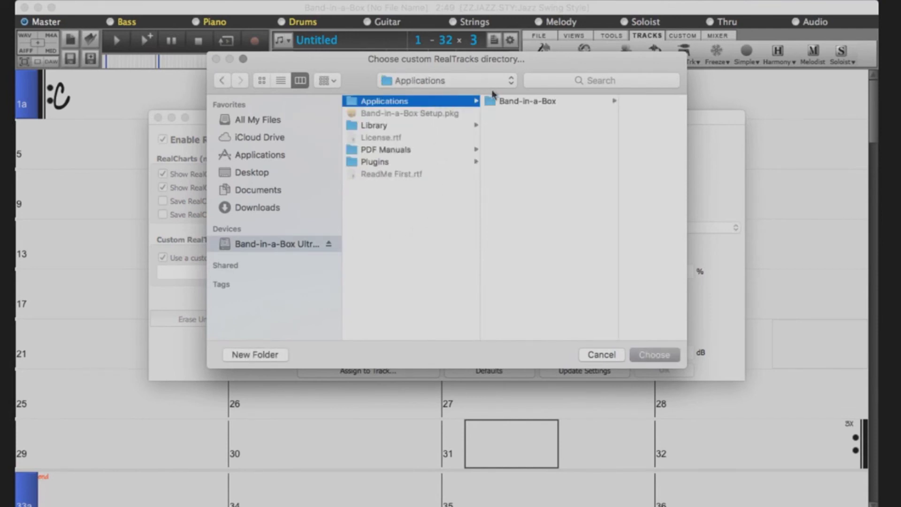
{"action": "left_click", "coordinate": [509, 102]}
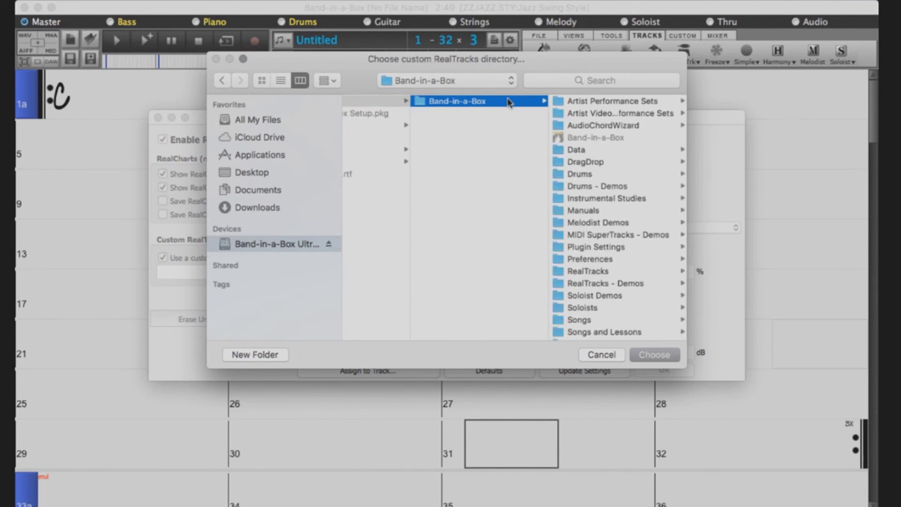
{"action": "scroll", "coordinate": [634, 153], "scroll_direction": "down", "scroll_amount": 5}
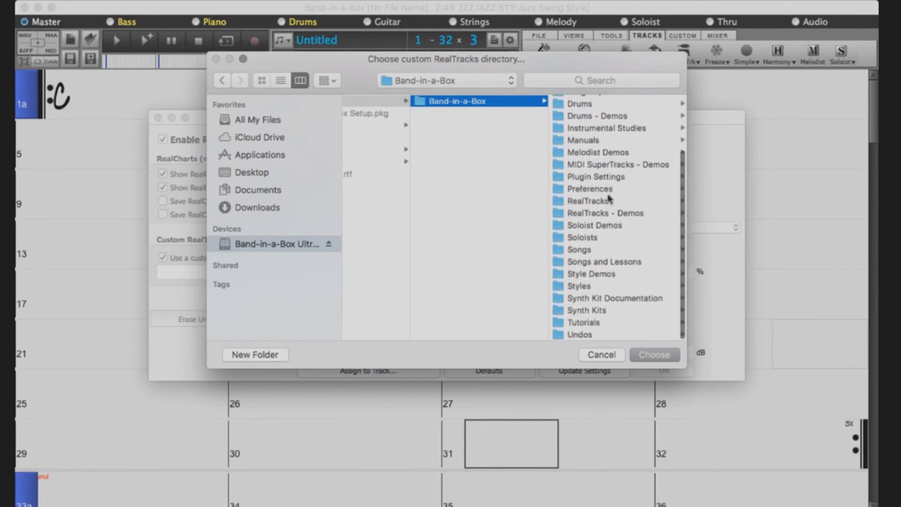
{"action": "left_click", "coordinate": [609, 199]}
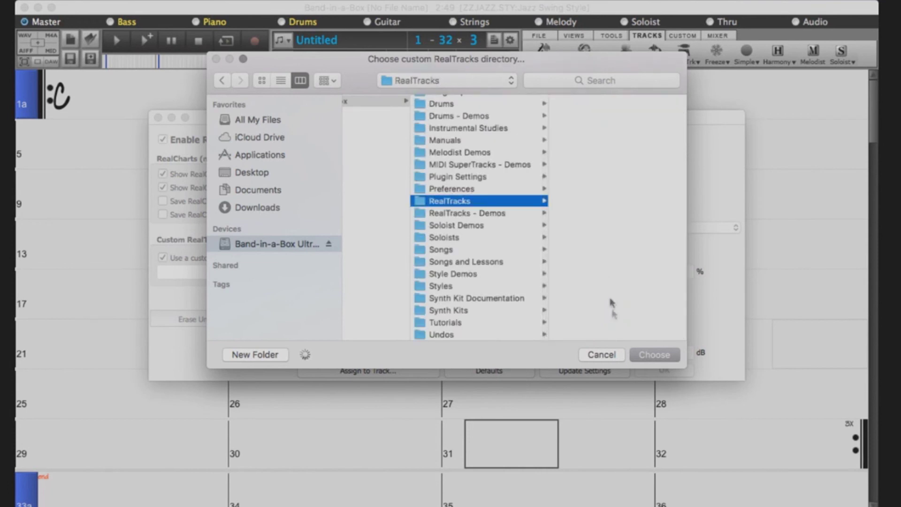
{"action": "left_click", "coordinate": [637, 354]}
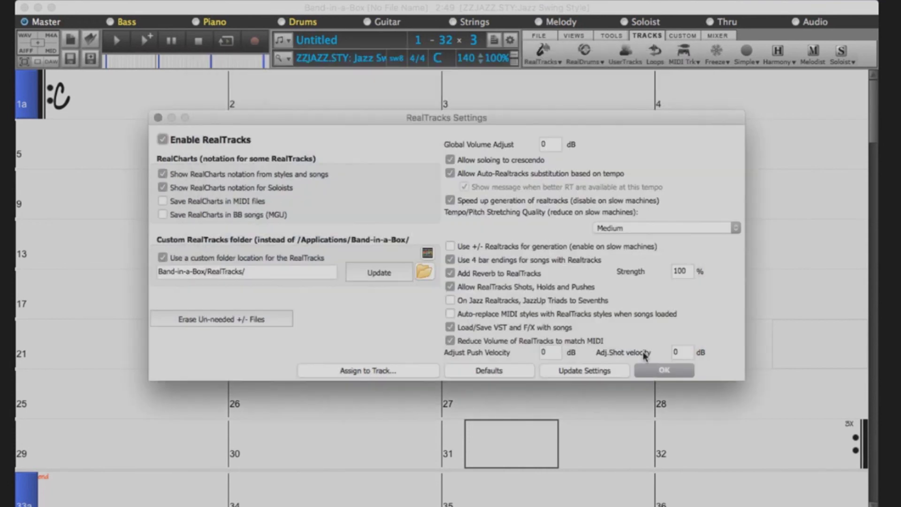
{"action": "left_click", "coordinate": [373, 273]}
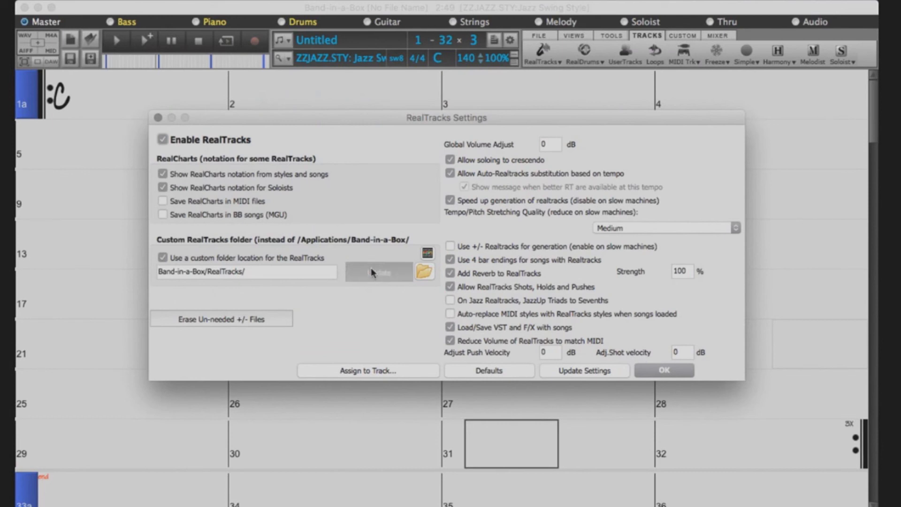
{"action": "left_click", "coordinate": [668, 373]}
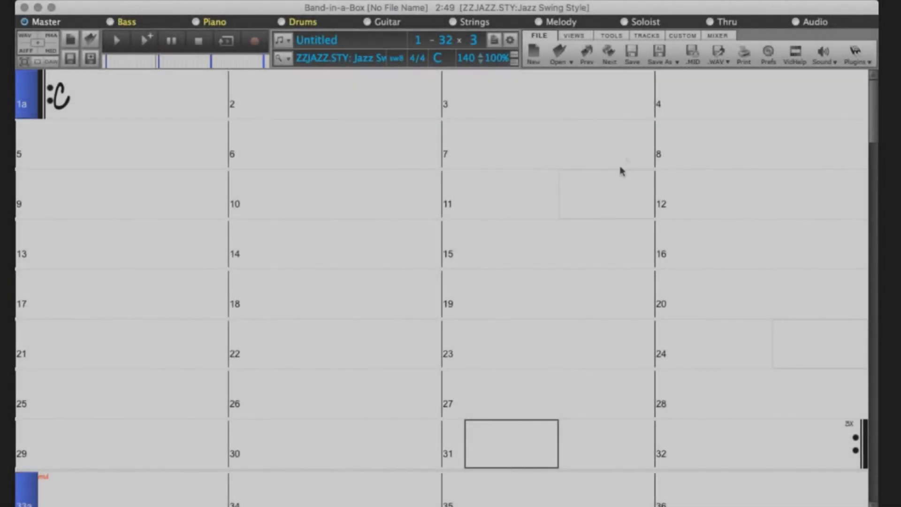
Step: Open RealDrums Preferences from the TRACKS tab and enable a custom drum folder
{"action": "left_click", "coordinate": [648, 37]}
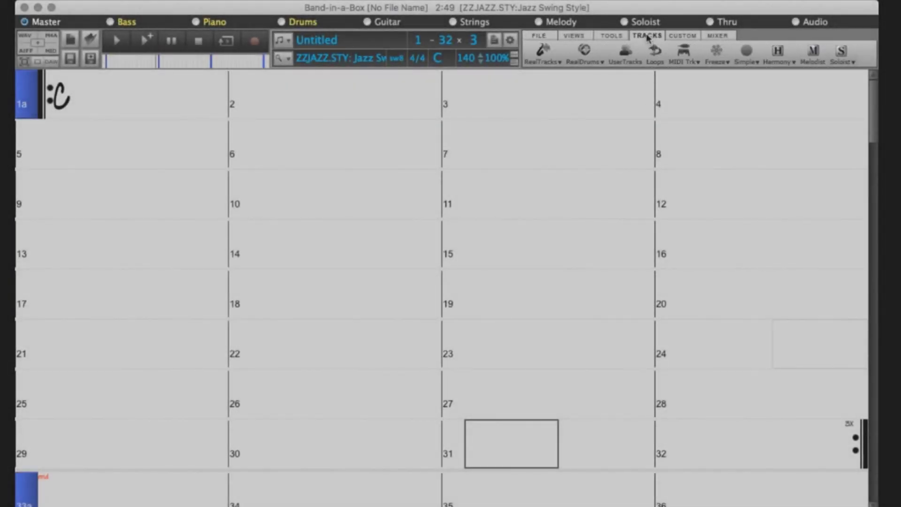
{"action": "left_click", "coordinate": [595, 58]}
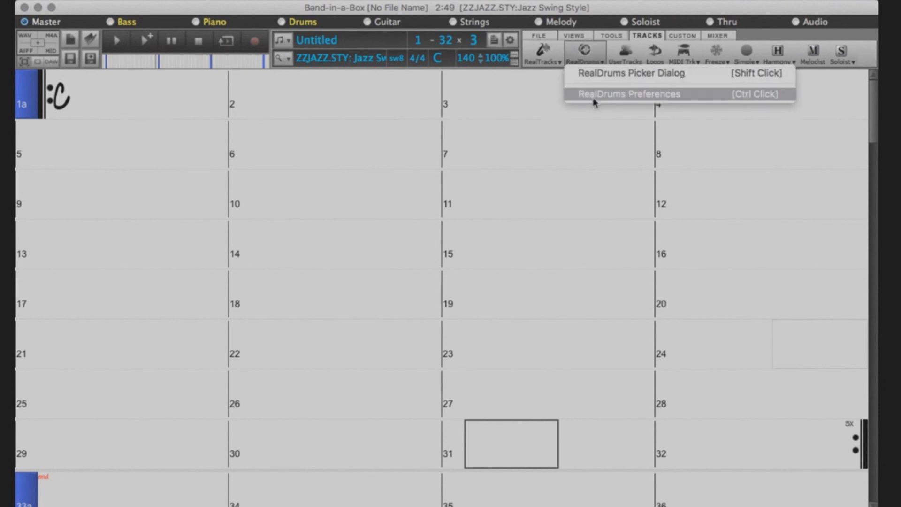
{"action": "left_click", "coordinate": [593, 96]}
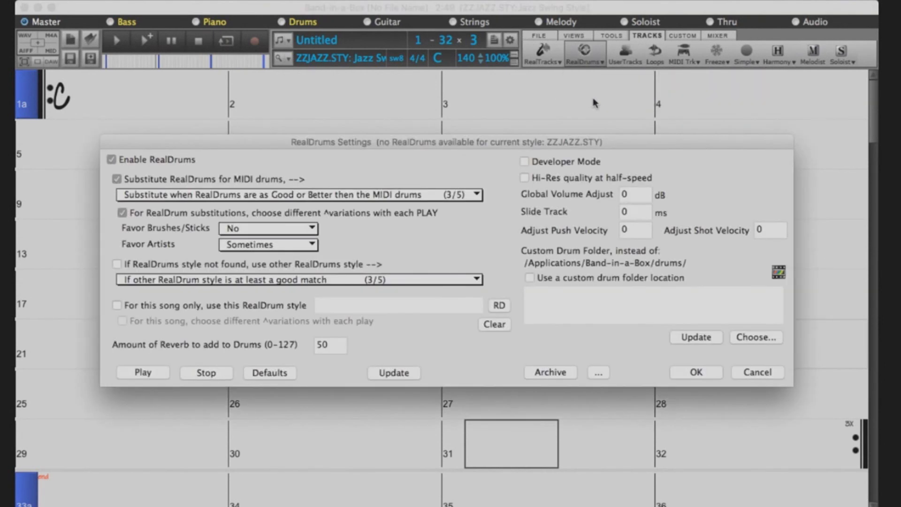
{"action": "left_click", "coordinate": [530, 278]}
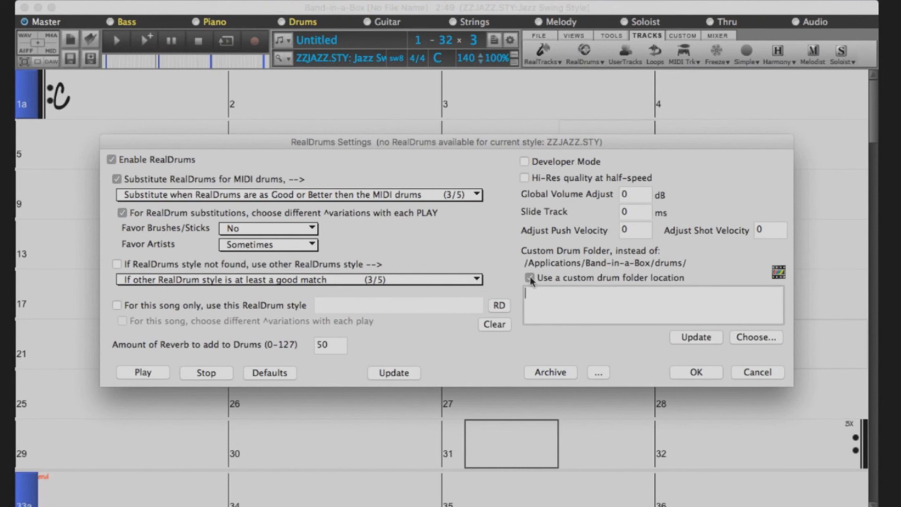
Step: Choose UltraPAK/Applications/Band-in-a-Box/Drums as the drum folder, update, and confirm with OK
{"action": "left_click", "coordinate": [736, 338]}
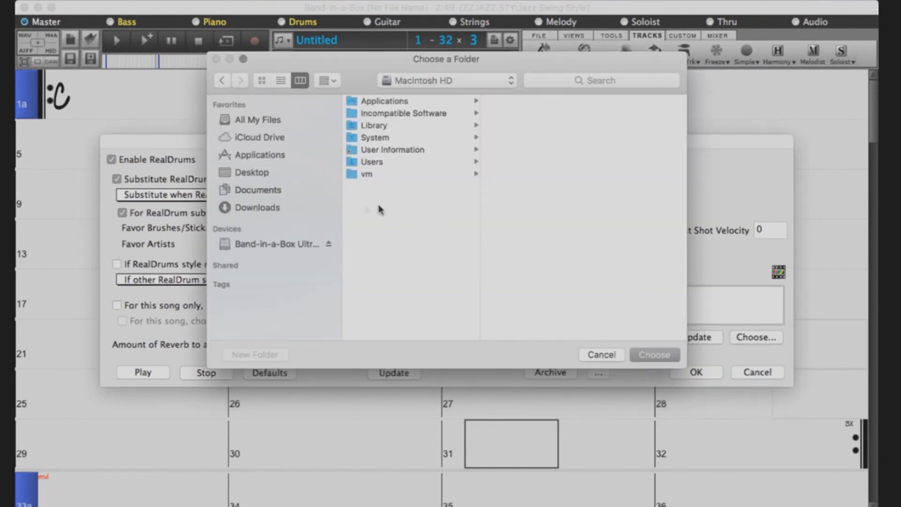
{"action": "left_click", "coordinate": [256, 243]}
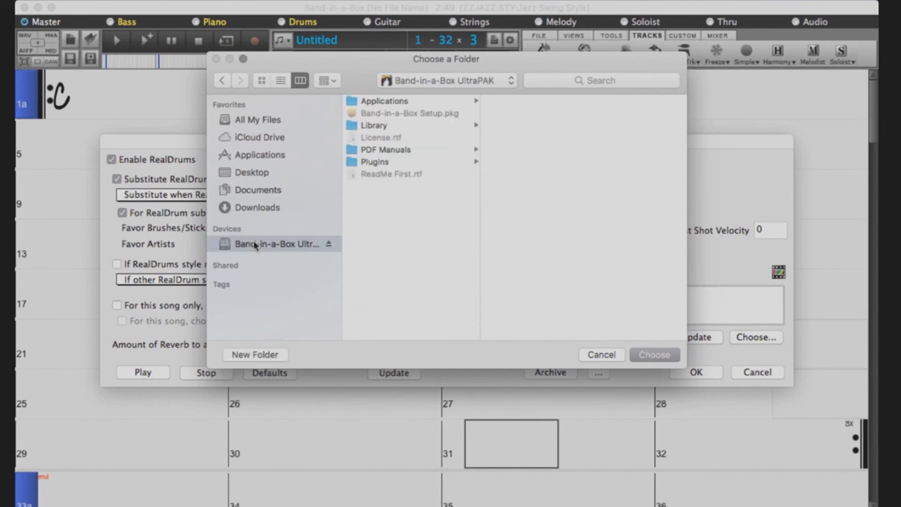
{"action": "left_click", "coordinate": [410, 104]}
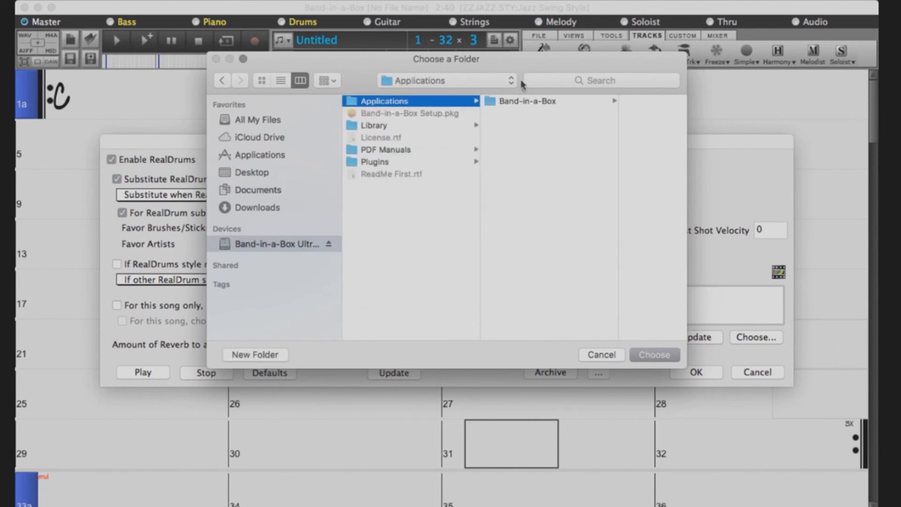
{"action": "left_click", "coordinate": [524, 103]}
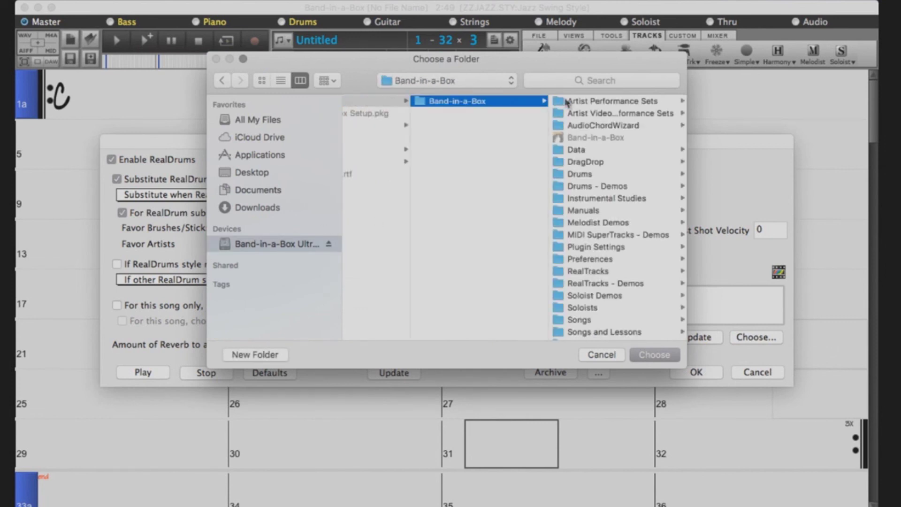
{"action": "scroll", "coordinate": [591, 129], "scroll_direction": "down", "scroll_amount": 1}
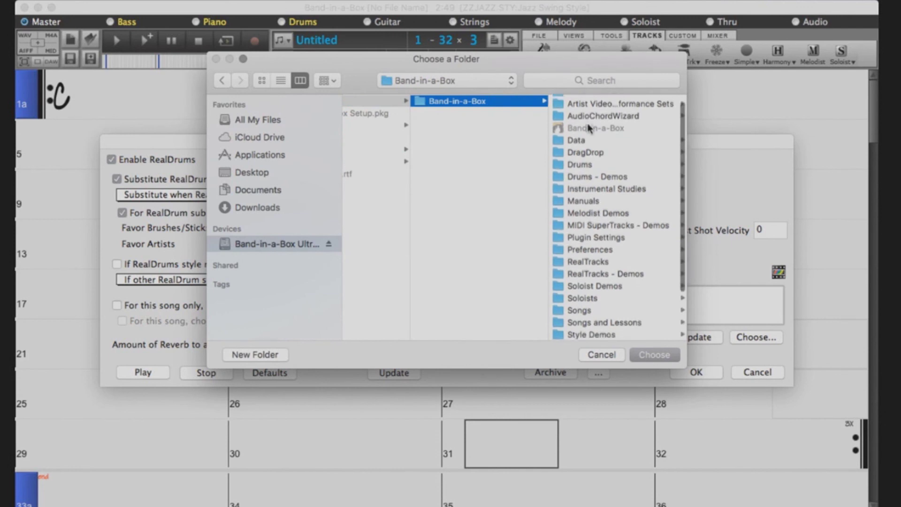
{"action": "left_click", "coordinate": [588, 162]}
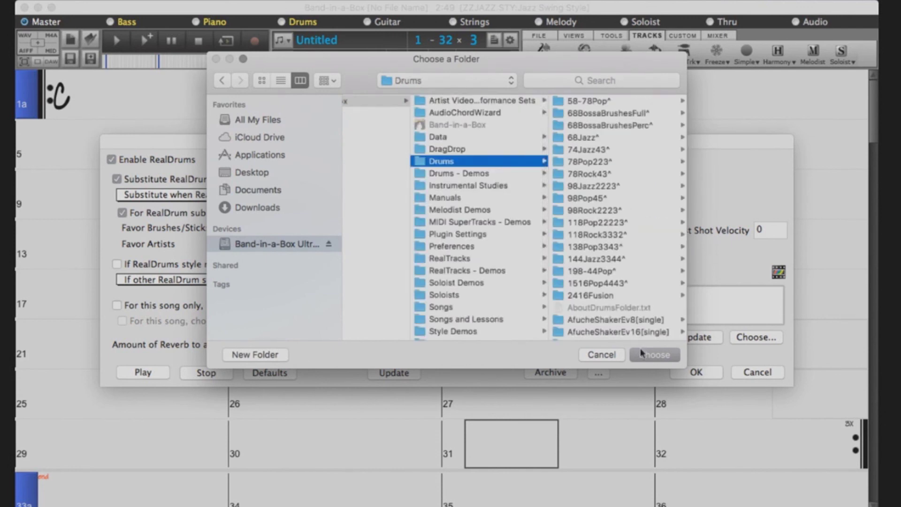
{"action": "left_click", "coordinate": [641, 355]}
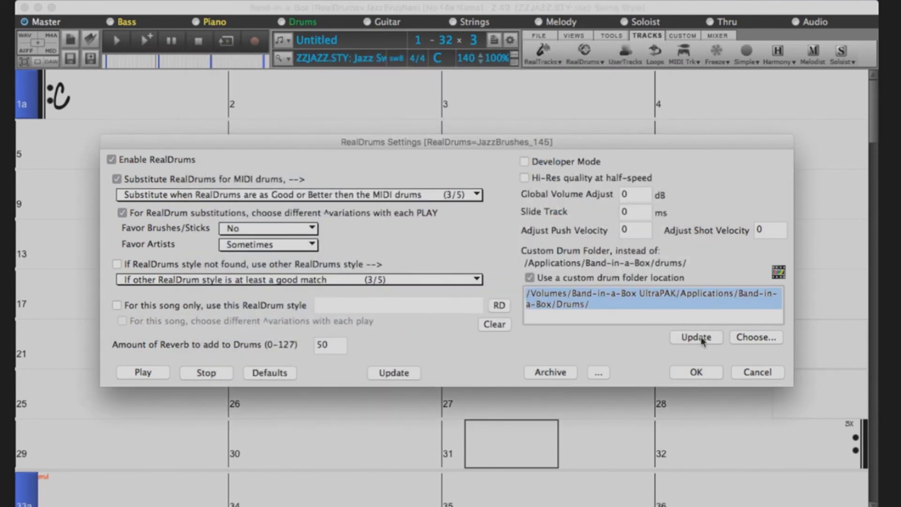
{"action": "left_click", "coordinate": [702, 340]}
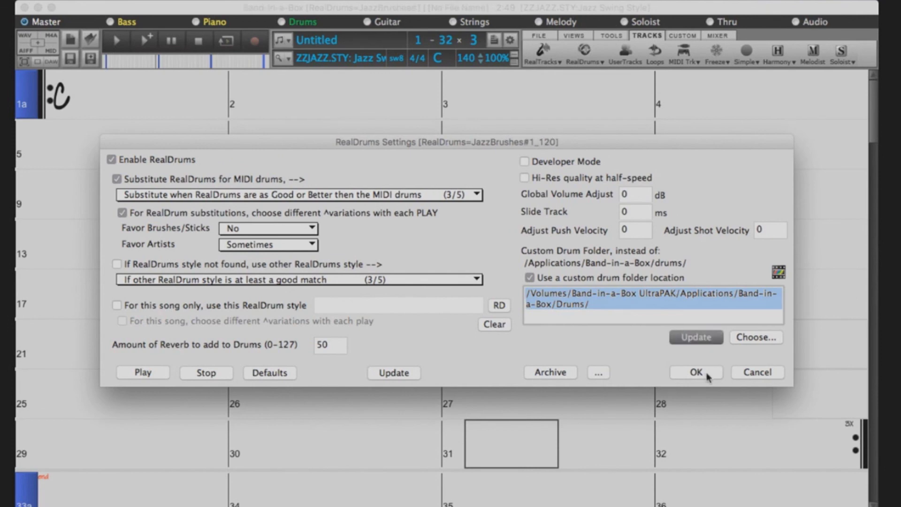
{"action": "left_click", "coordinate": [707, 374]}
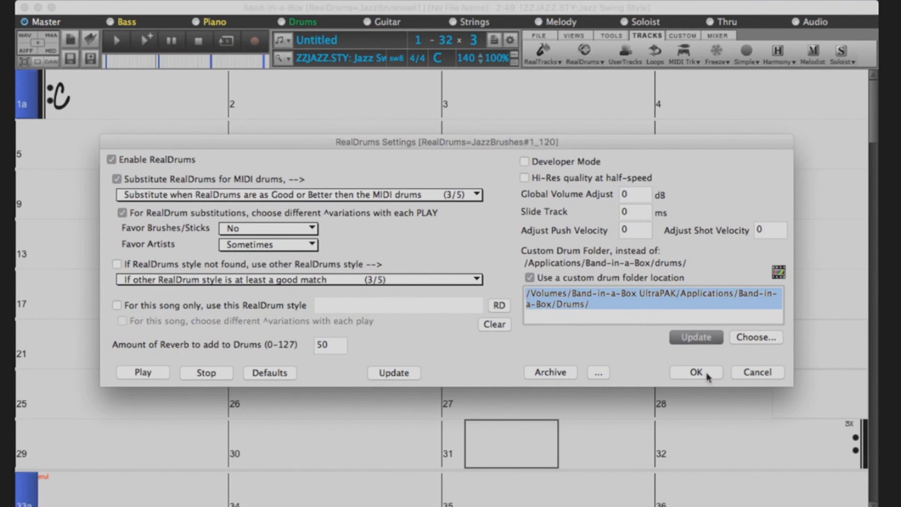